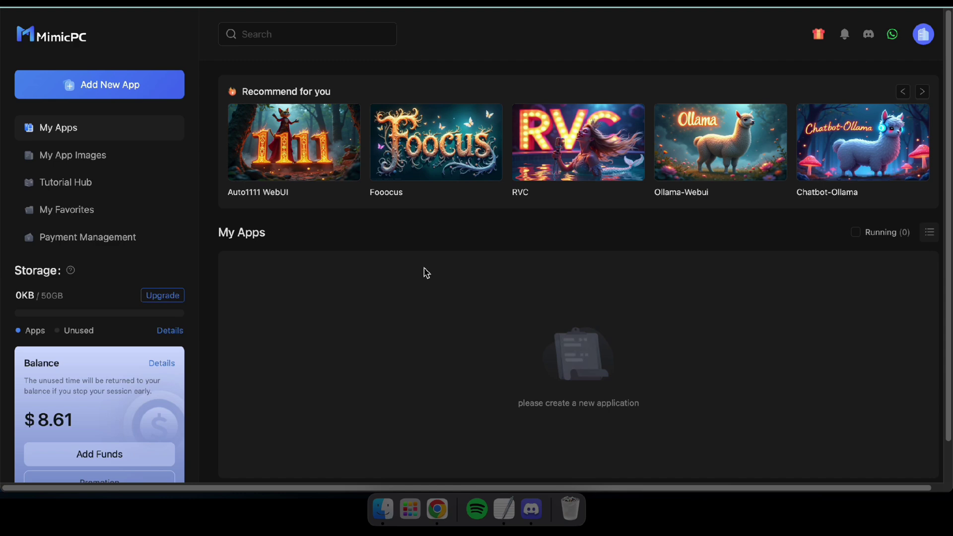
# Browse the Add New App catalogue down to the ComfyUI entry and its Get Started panel.
pyautogui.click(113, 86)
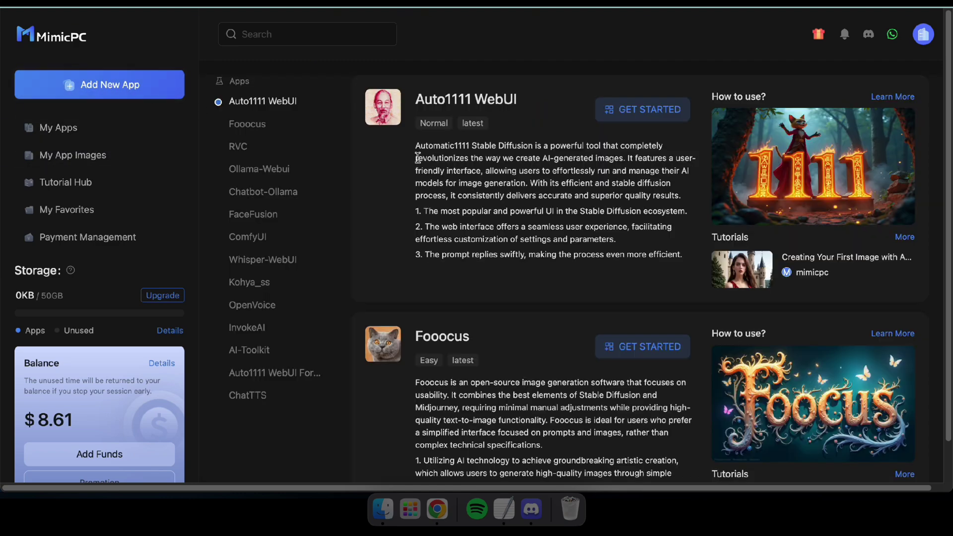
pyautogui.scroll(-2, 236, 303)
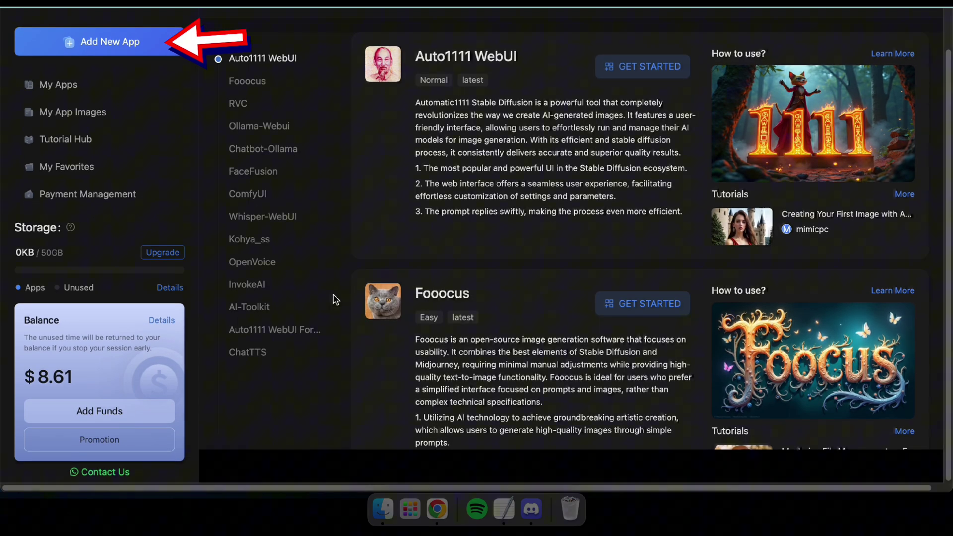
pyautogui.scroll(-10, 335, 299)
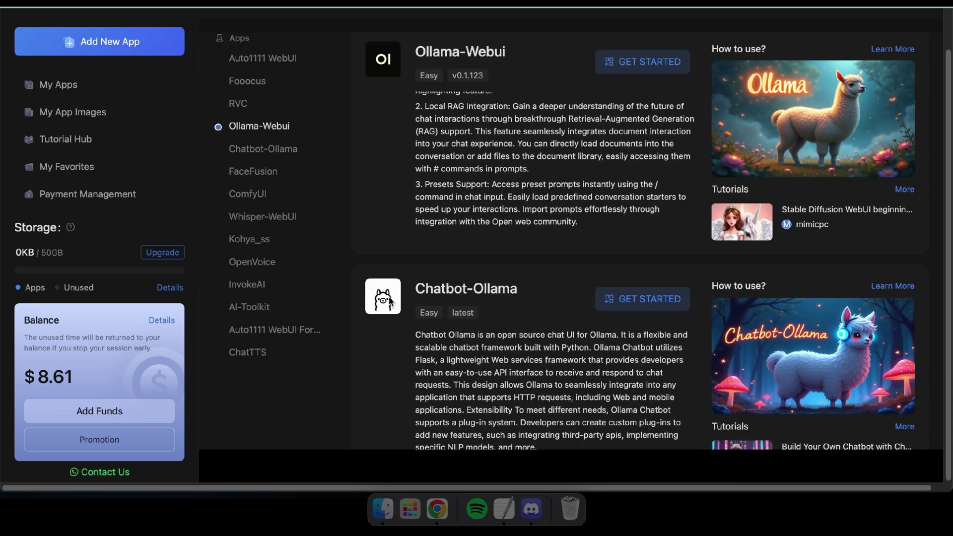
pyautogui.scroll(-2, 497, 373)
pyautogui.click(275, 330)
pyautogui.scroll(10, 461, 101)
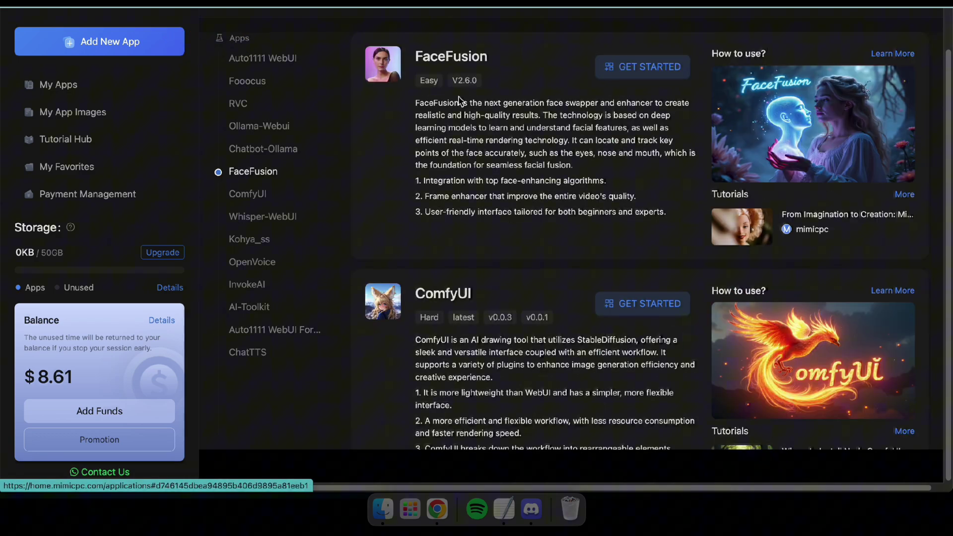
pyautogui.scroll(-5, 497, 149)
# Launch the latest ComfyUI version on Large-pro hardware with a 1 h 30 m mission time.
pyautogui.click(646, 69)
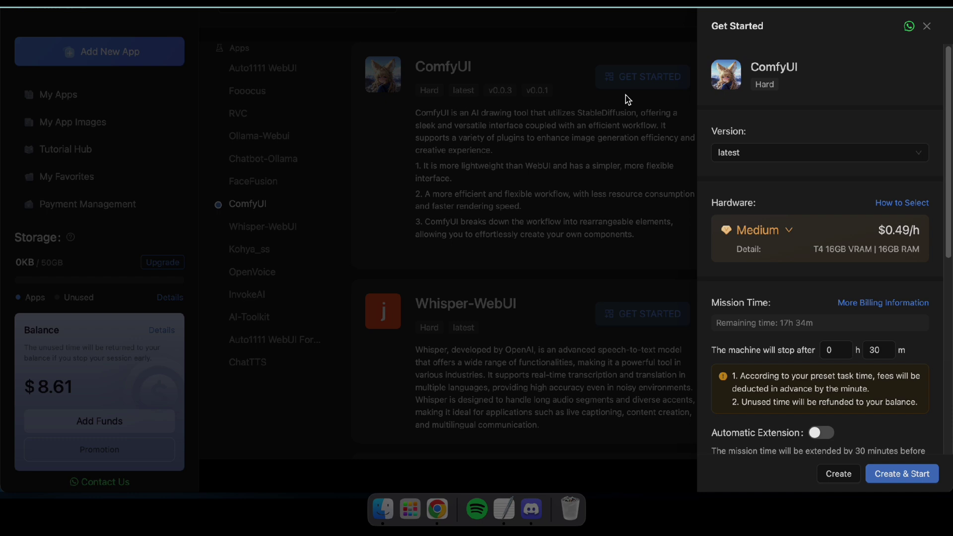
pyautogui.click(763, 151)
pyautogui.click(769, 175)
pyautogui.click(762, 238)
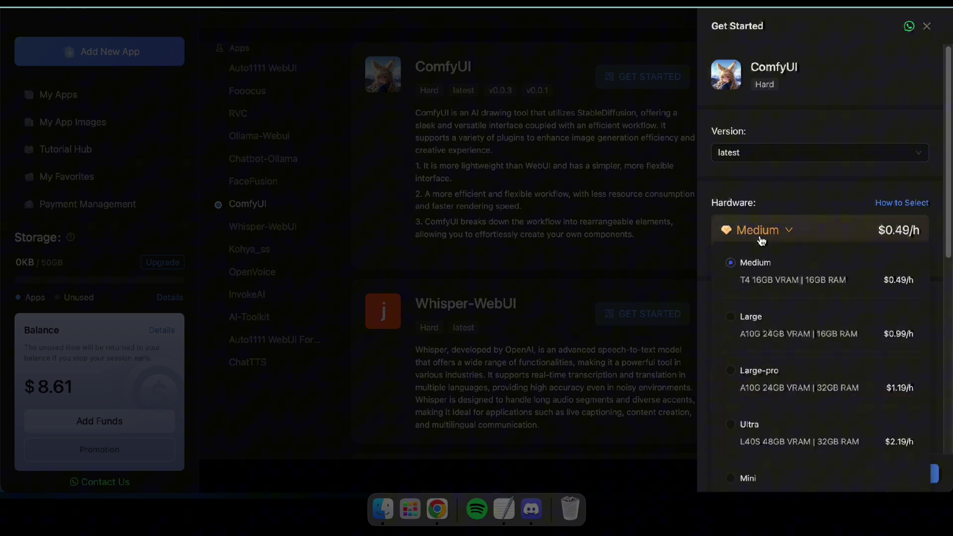
pyautogui.click(760, 376)
pyautogui.scroll(-2, 805, 293)
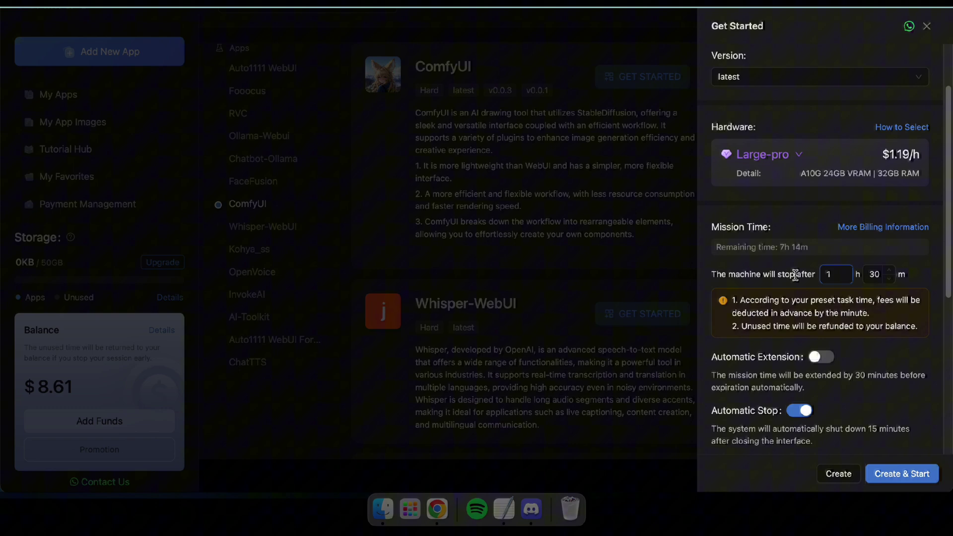
pyautogui.scroll(-6, 795, 274)
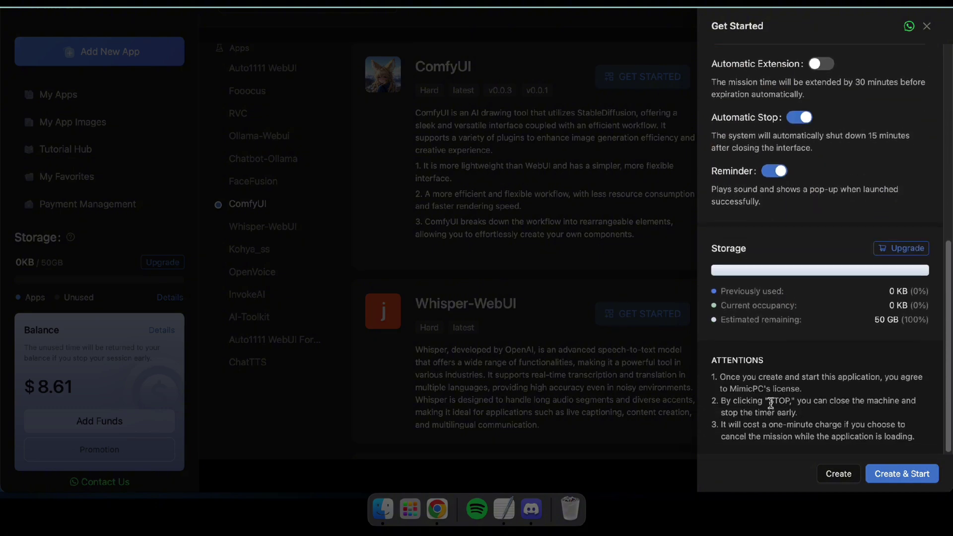
pyautogui.click(876, 475)
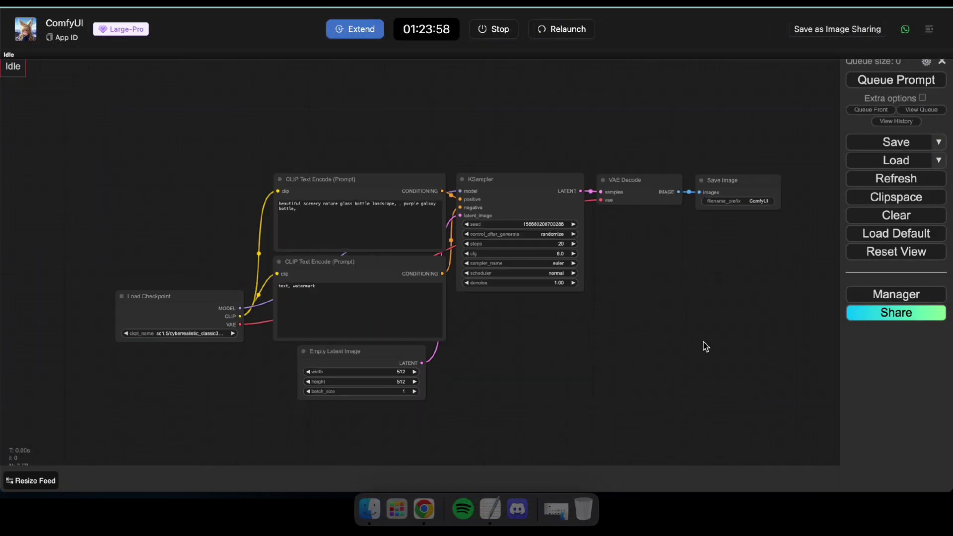
# Set the Load Checkpoint model to sd1.5/cyberrealistic_v50.
pyautogui.moveTo(704, 347); pyautogui.dragTo(633, 313)
pyautogui.scroll(4, 581, 243)
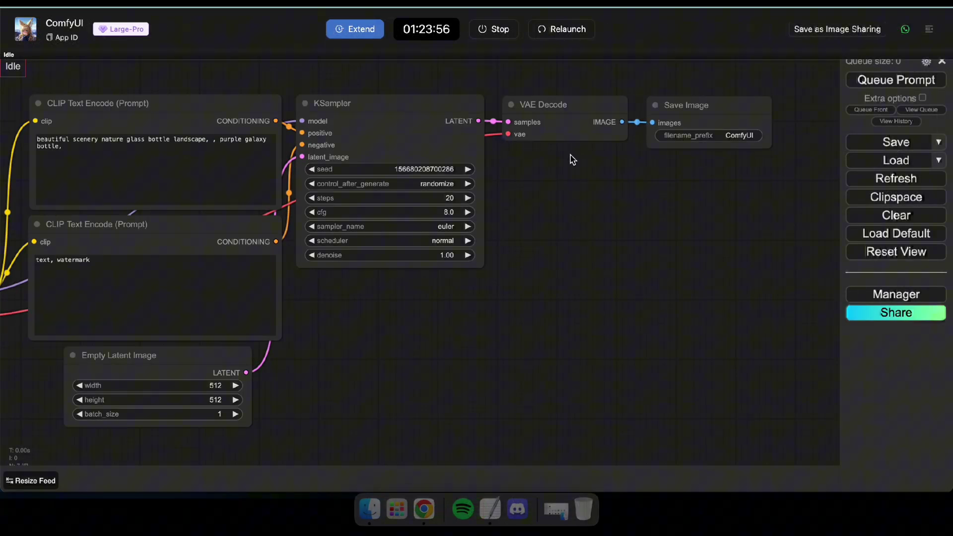
pyautogui.moveTo(361, 353); pyautogui.dragTo(519, 343)
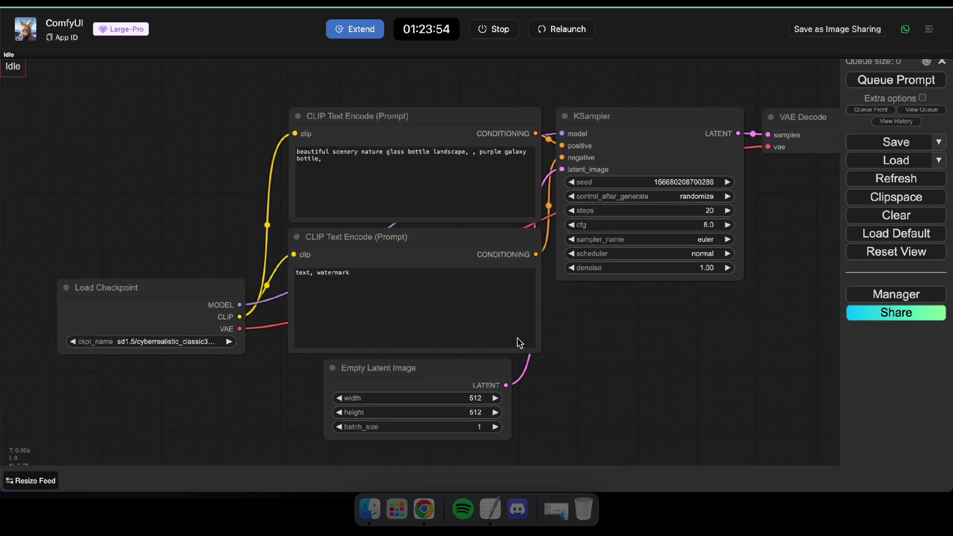
pyautogui.click(165, 345)
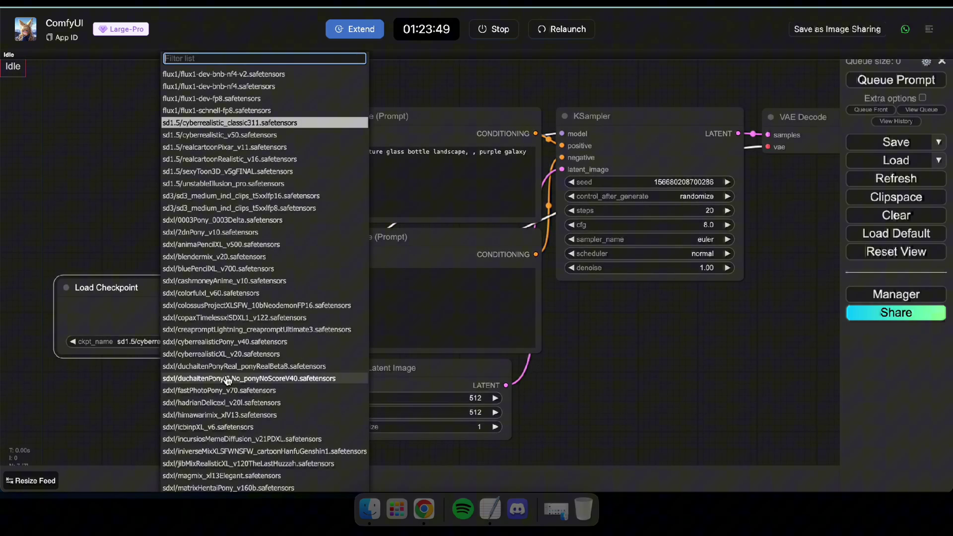
pyautogui.click(215, 186)
# Reset the view and queue the prompt to generate the 512×512 purple galaxy bottle image.
pyautogui.click(888, 254)
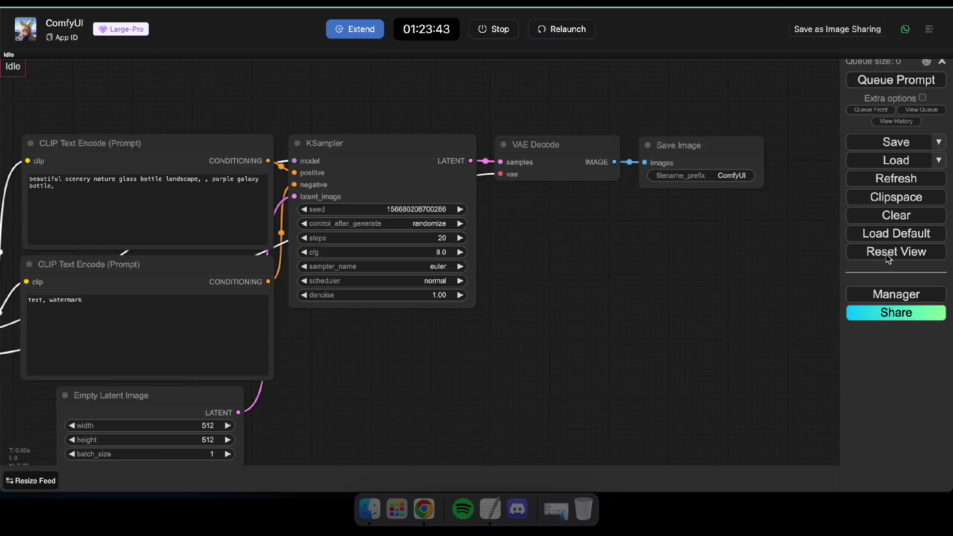
pyautogui.click(891, 81)
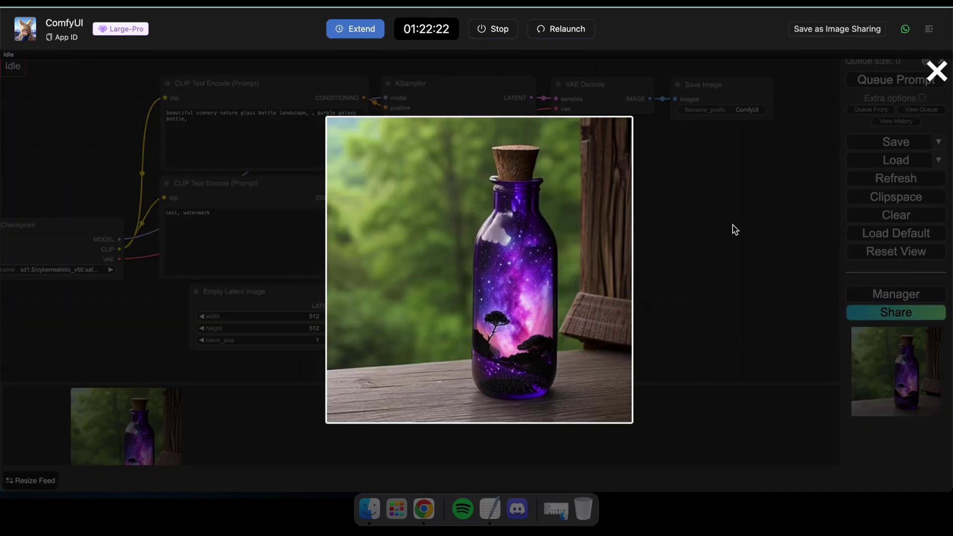
pyautogui.click(733, 225)
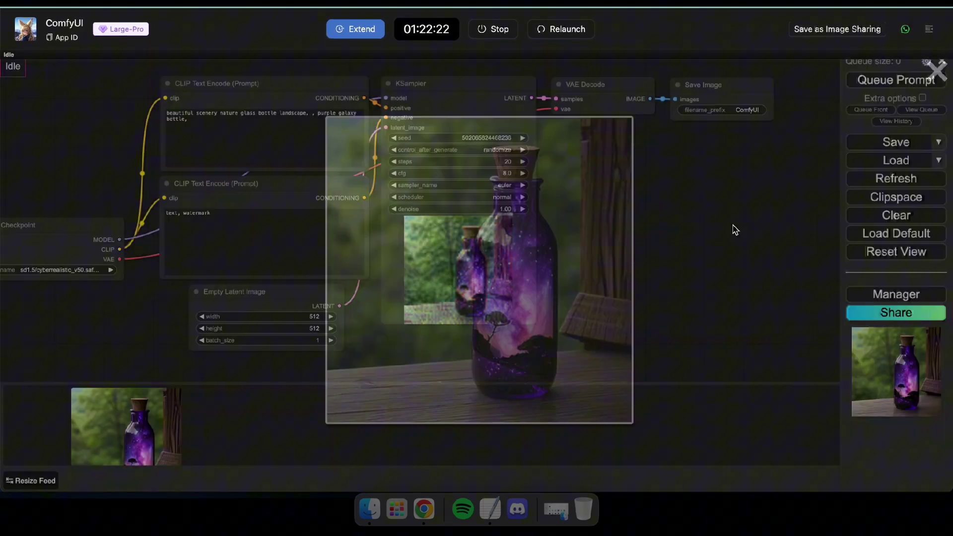
pyautogui.scroll(-3, 666, 231)
pyautogui.moveTo(674, 195); pyautogui.dragTo(624, 244)
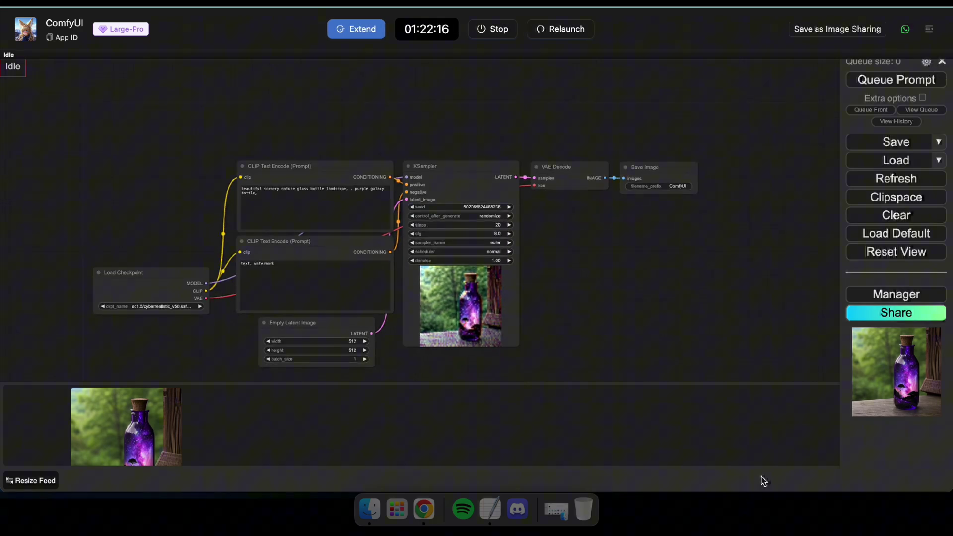
# Clear all nodes, then search 'CogVideo' in Custom Nodes Manager and install ComfyUI CogVideoX Wrapper.
pyautogui.click(884, 214)
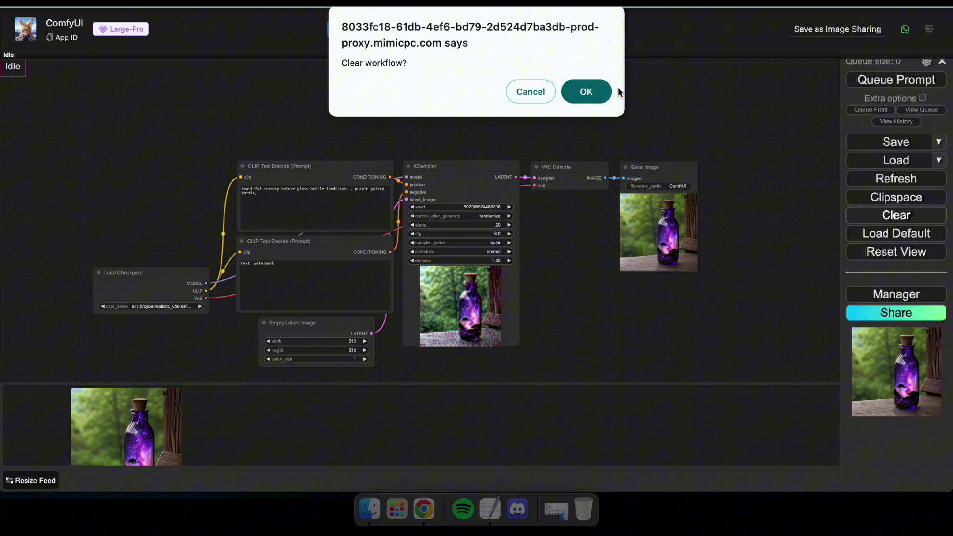
pyautogui.click(587, 92)
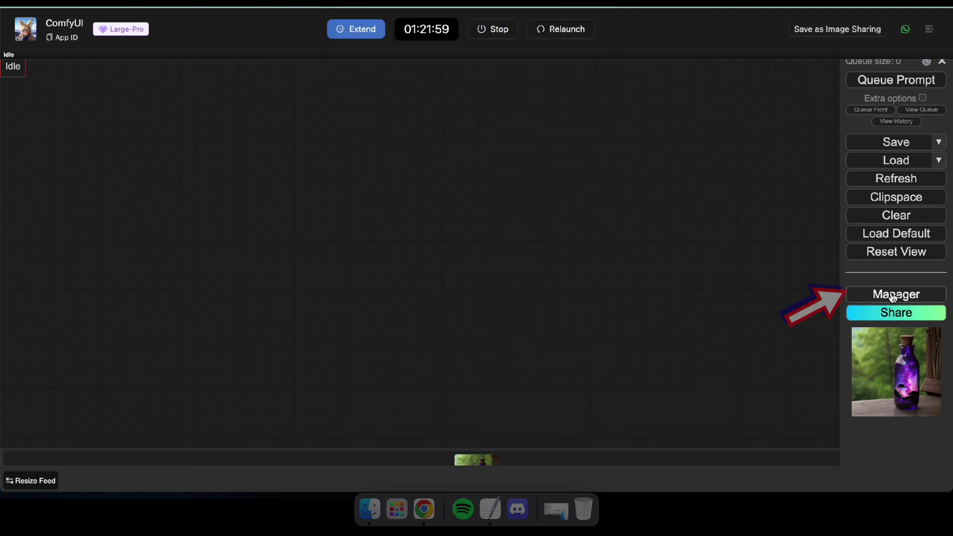
pyautogui.click(893, 298)
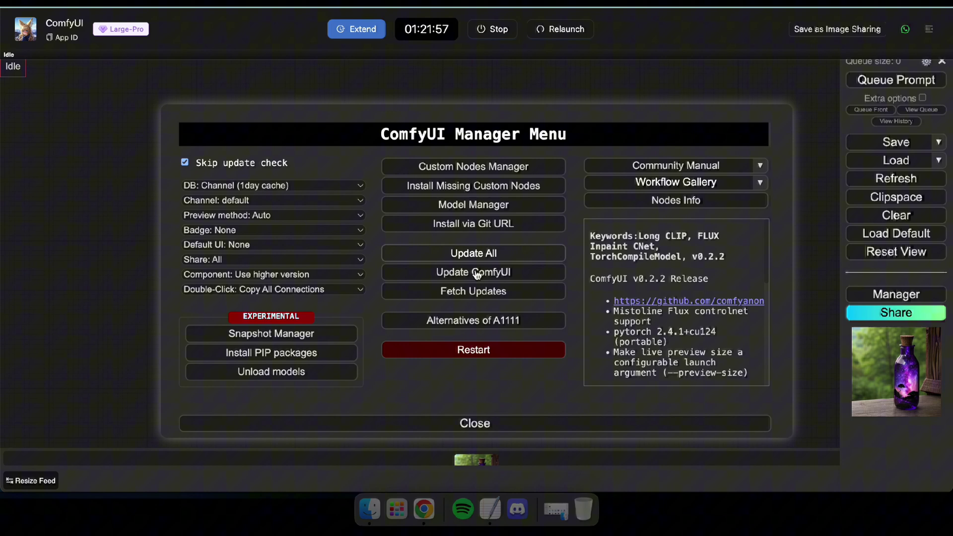
pyautogui.click(456, 168)
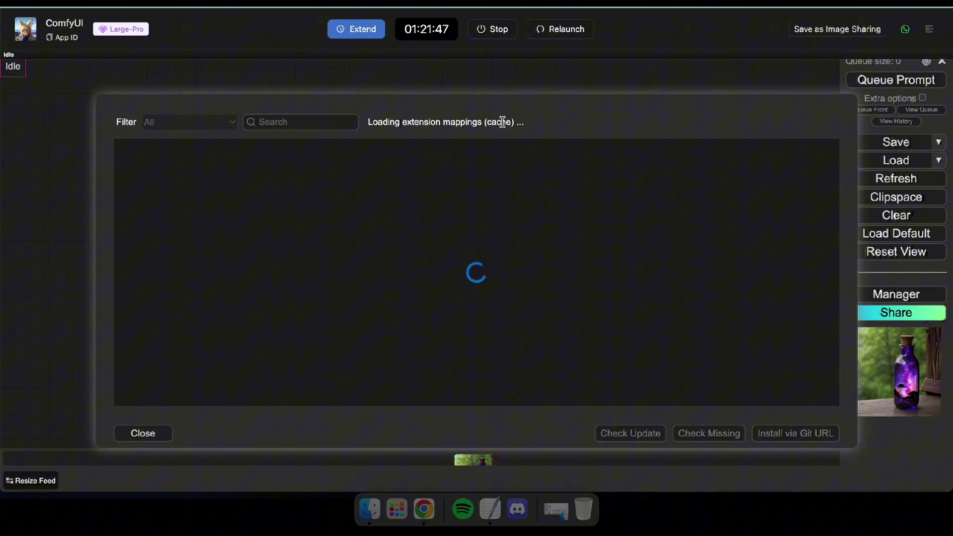
pyautogui.scroll(-5, 477, 273)
pyautogui.scroll(5, 476, 273)
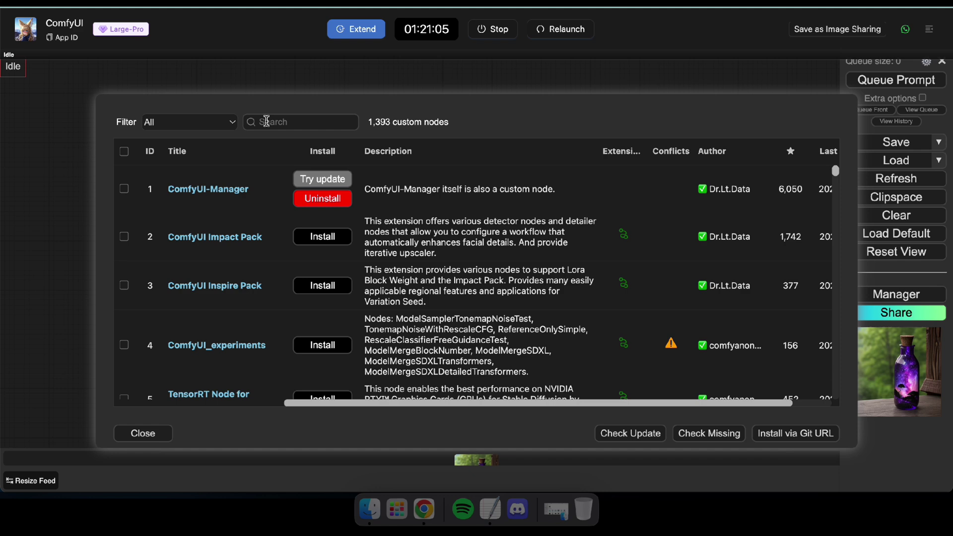
pyautogui.click(301, 122)
pyautogui.write('CogVideo')
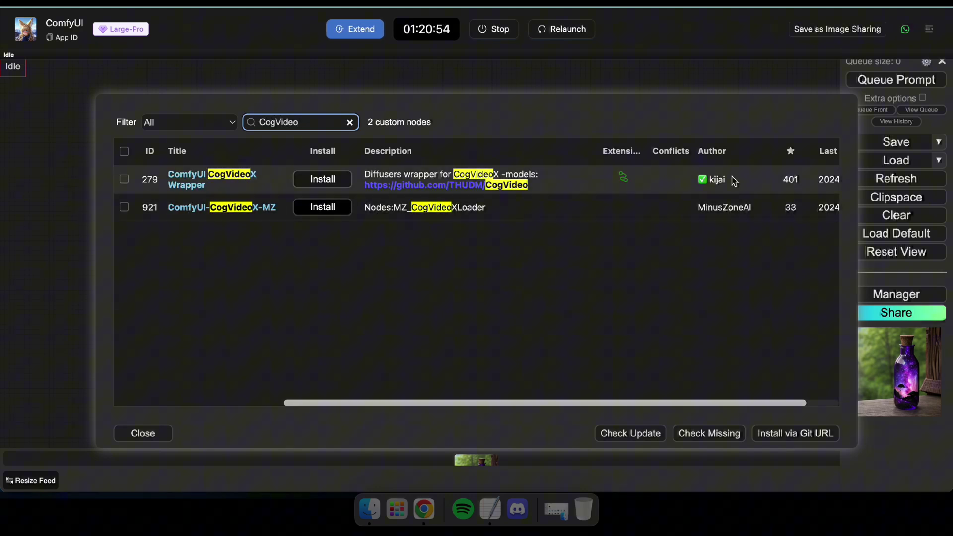
pyautogui.click(316, 180)
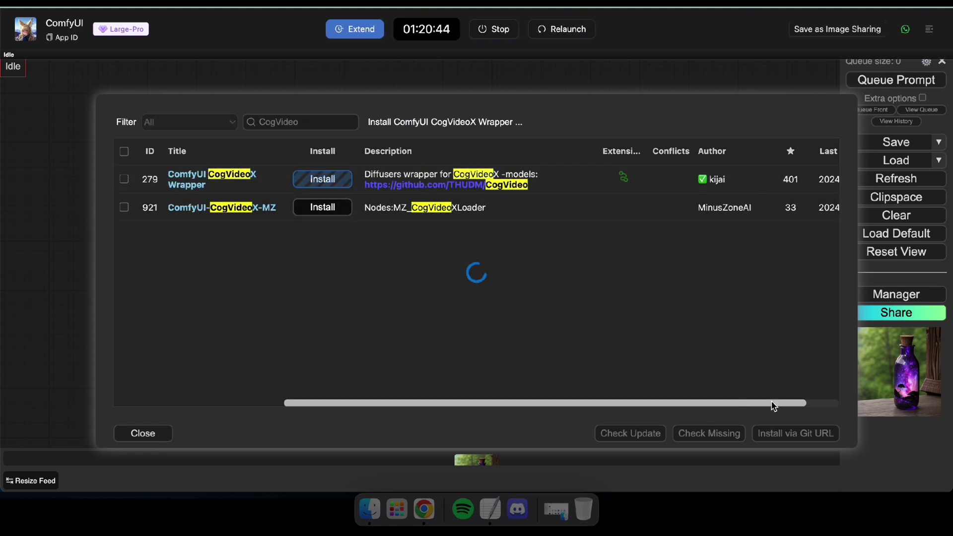
pyautogui.moveTo(528, 393); pyautogui.dragTo(624, 393)
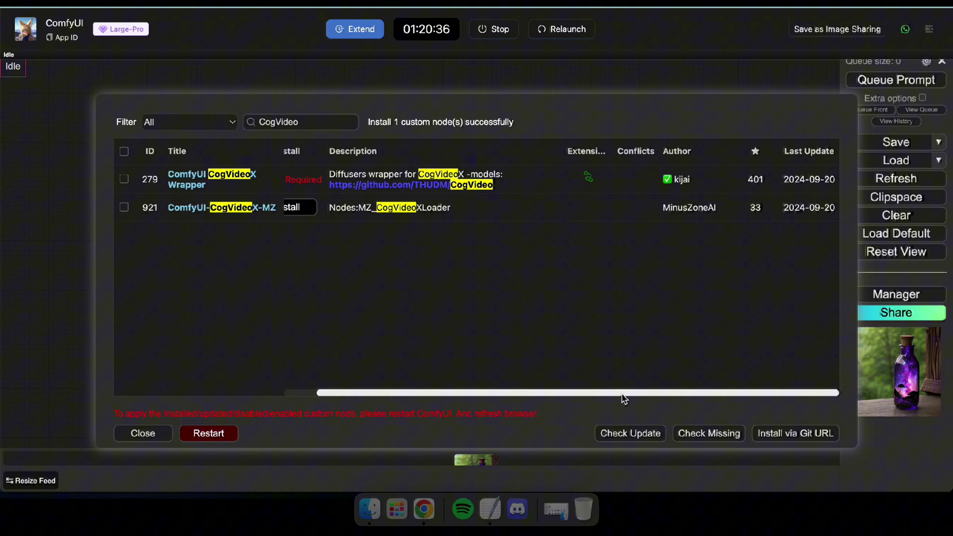
# Restart the ComfyUI server to activate the CogVideoX Wrapper.
pyautogui.click(223, 434)
pyautogui.click(581, 92)
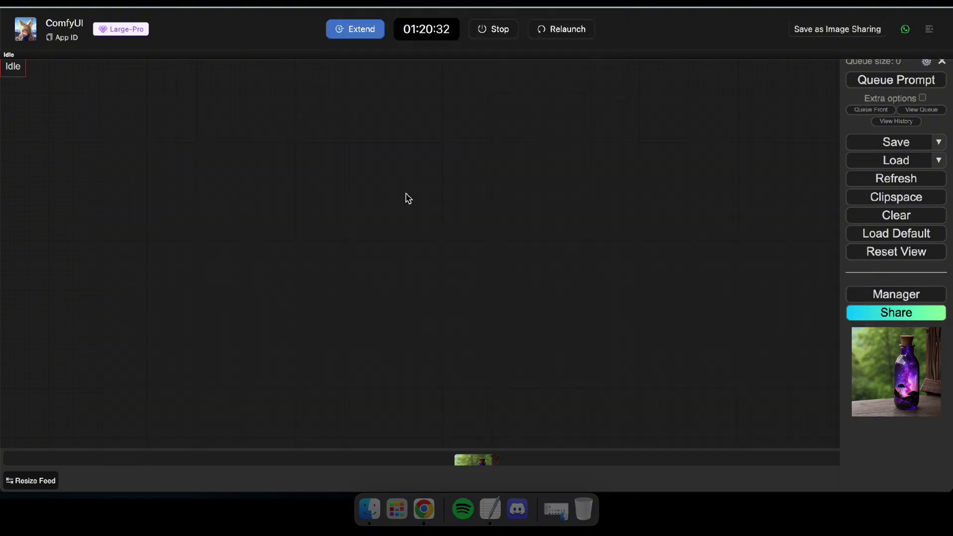
pyautogui.click(550, 29)
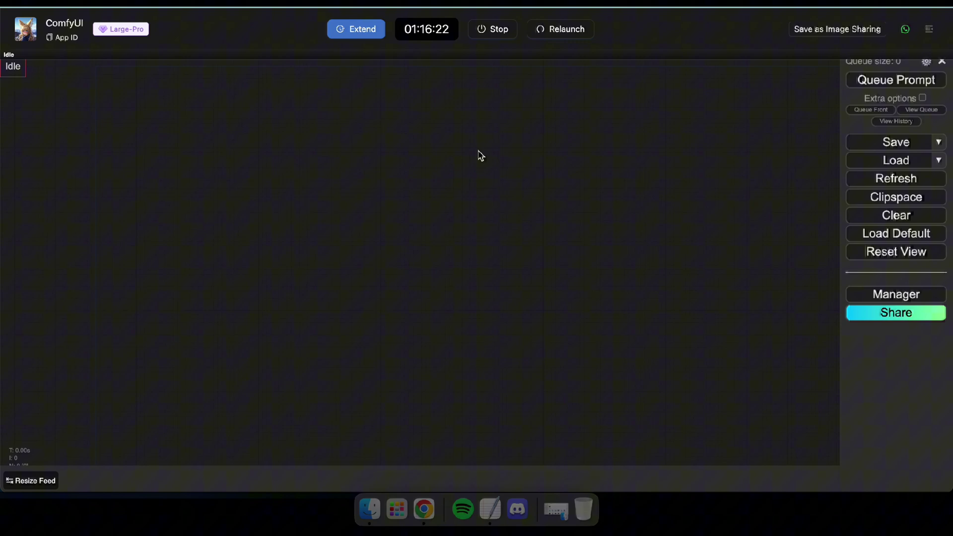
# Load the VideoGen.json workflow from the Workflows folder.
pyautogui.click(896, 161)
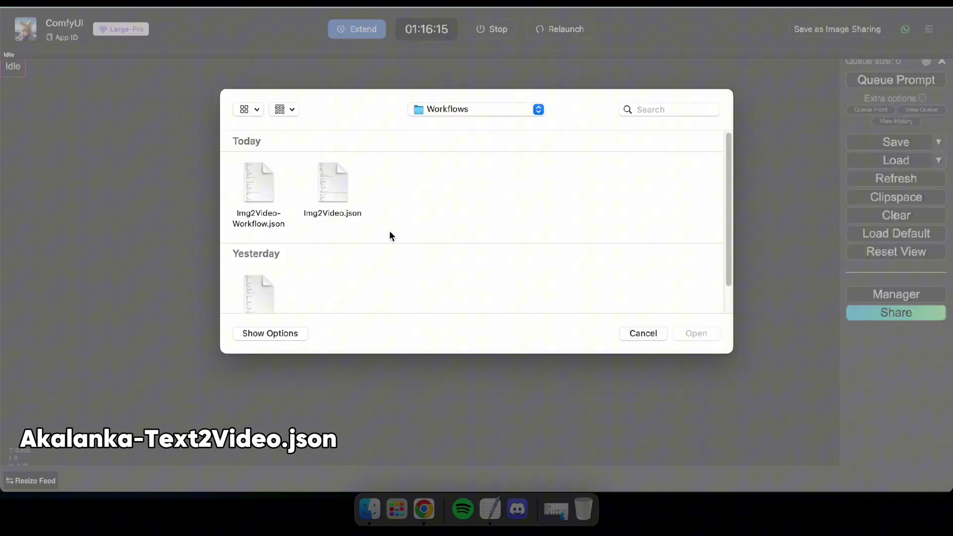
pyautogui.scroll(-1, 298, 243)
pyautogui.click(262, 257)
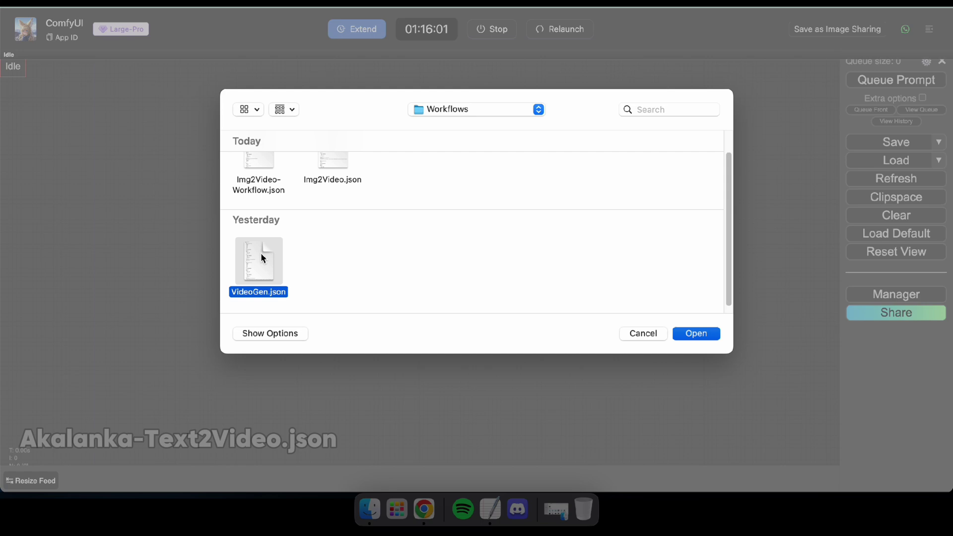
pyautogui.doubleClick(261, 254)
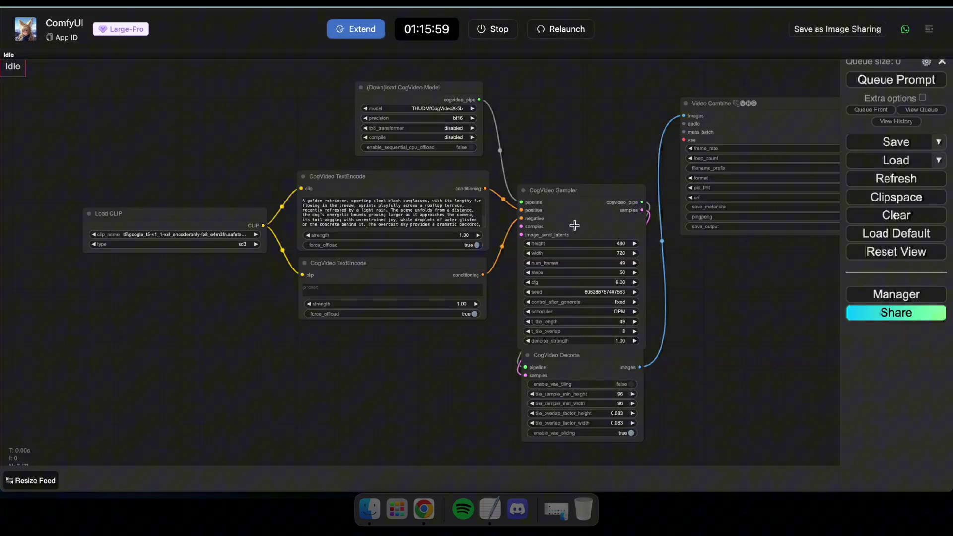
# Rearrange the nodes and set Load CLIP's clip_name to t5xxl_fp16.safetensors.
pyautogui.moveTo(572, 183); pyautogui.dragTo(581, 126)
pyautogui.moveTo(480, 345); pyautogui.dragTo(232, 346)
pyautogui.scroll(3, 750, 273)
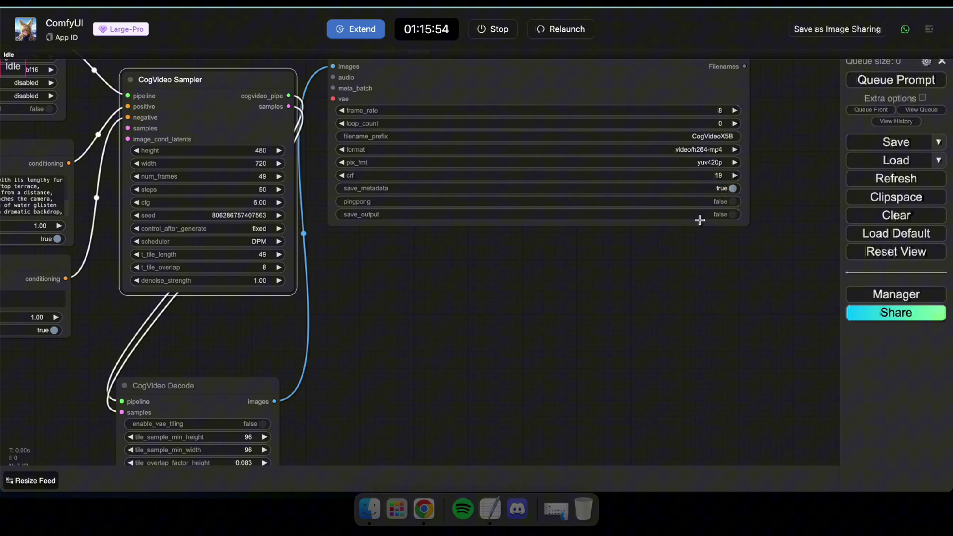
pyautogui.scroll(-4, 611, 291)
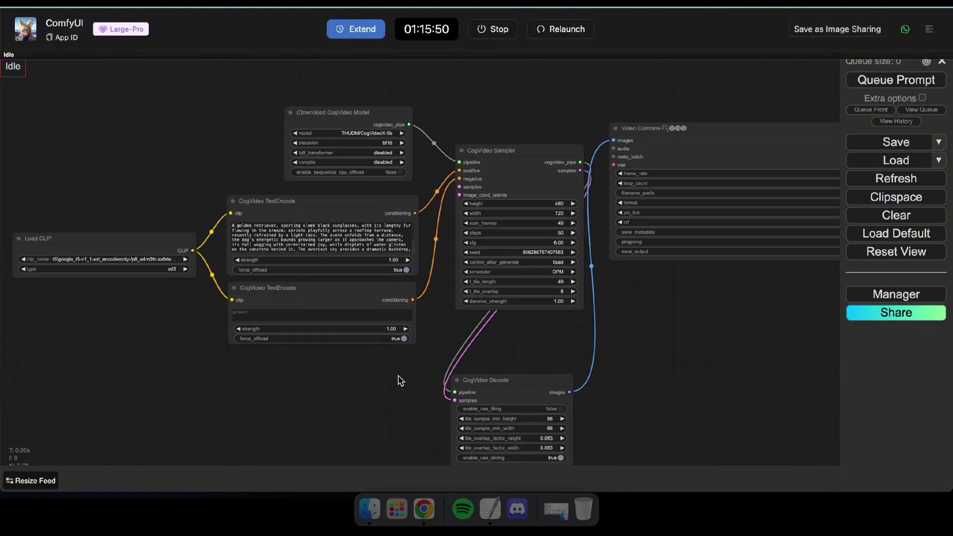
pyautogui.scroll(5, 283, 249)
pyautogui.click(245, 231)
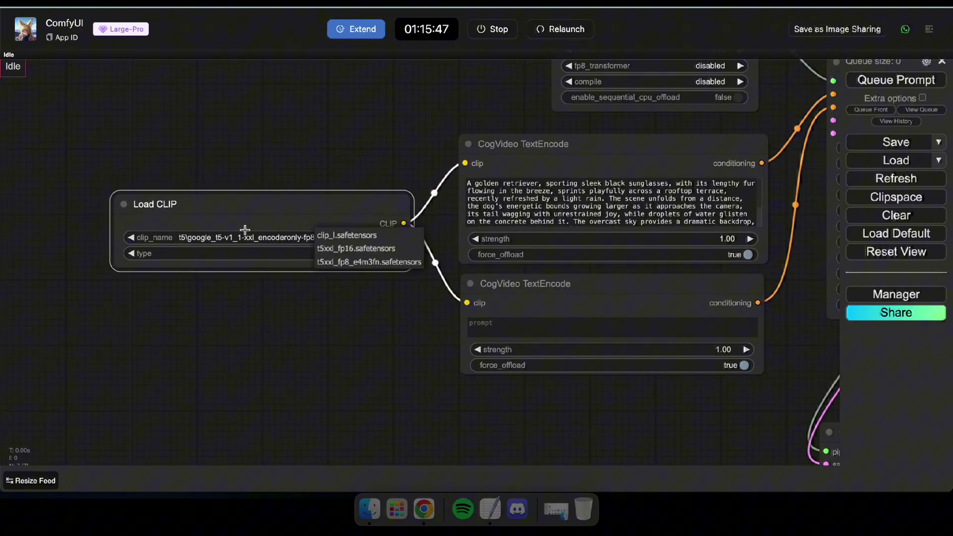
pyautogui.click(215, 244)
pyautogui.click(263, 255)
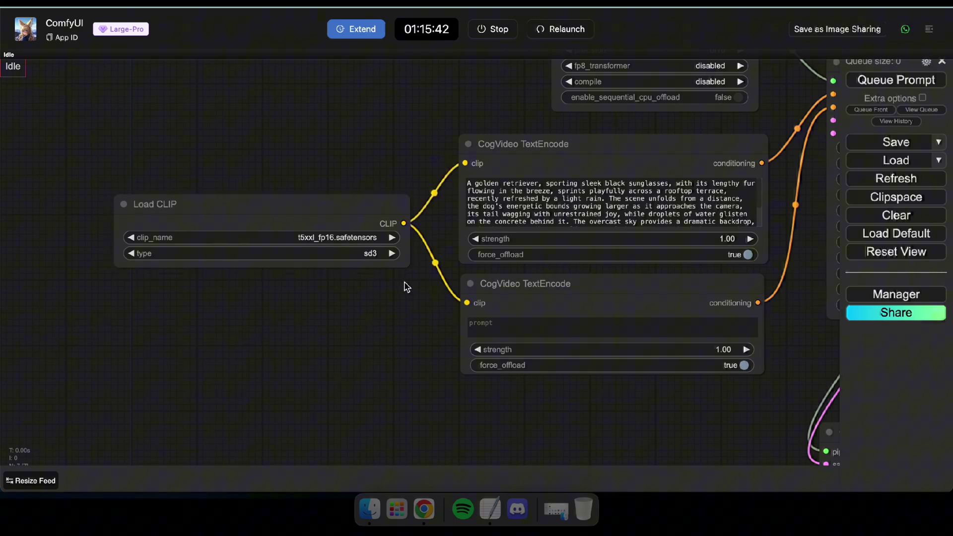
# Review the golden retriever text in the positive prompt.
pyautogui.hscroll(5, 406, 287)
pyautogui.click(490, 233)
pyautogui.scroll(-1, 447, 224)
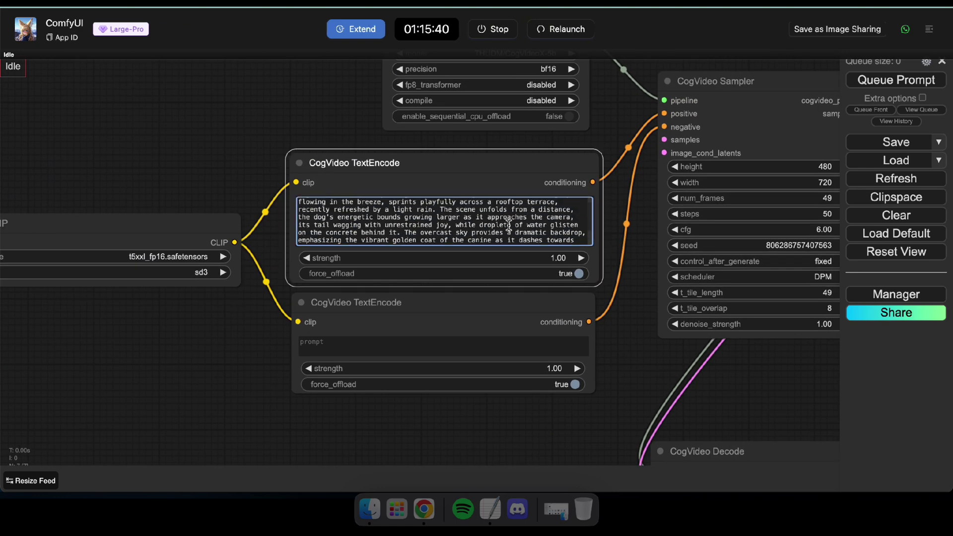
pyautogui.scroll(1, 348, 214)
pyautogui.moveTo(301, 202); pyautogui.dragTo(445, 233)
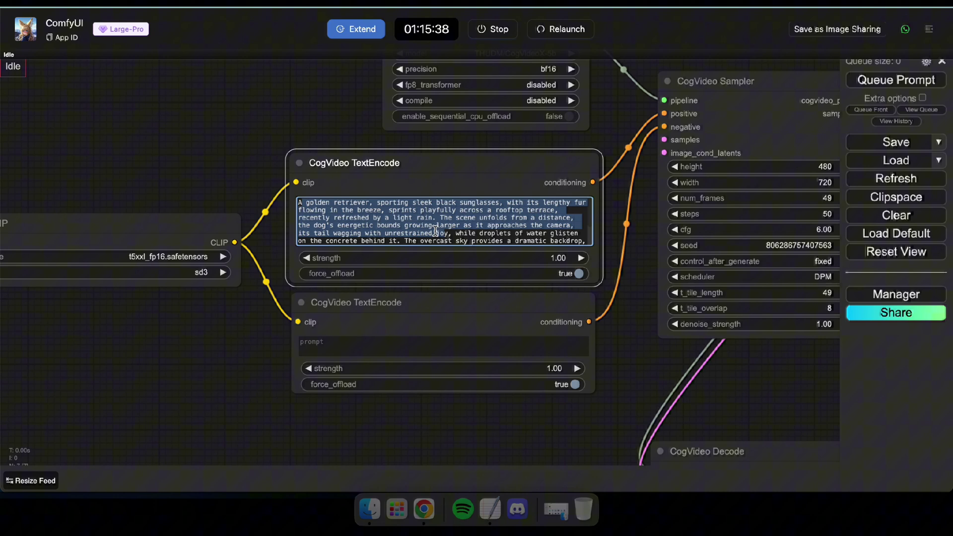
pyautogui.click(436, 233)
pyautogui.scroll(-5, 332, 124)
pyautogui.scroll(2, 330, 102)
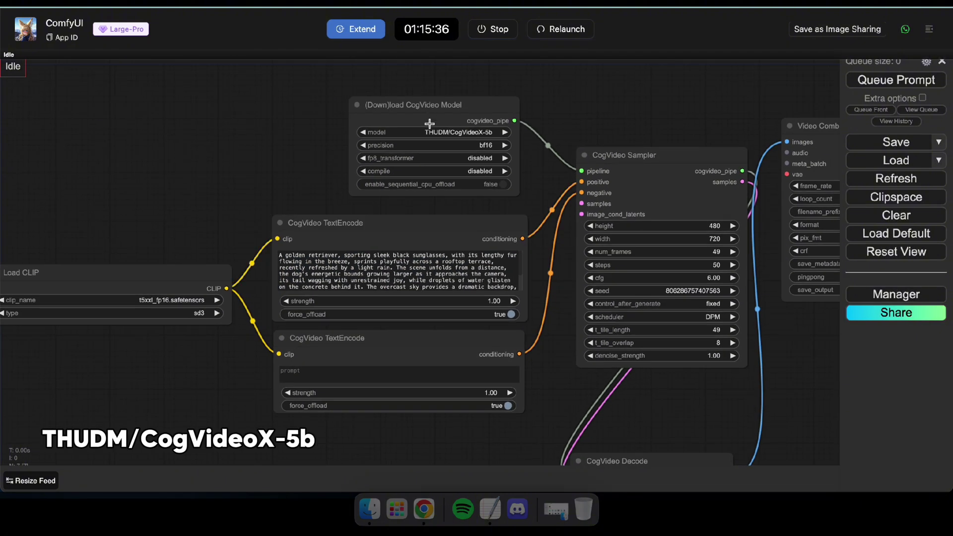
# Keep THUDM/CogVideoX-5b as the model and reposition the loader and sampler nodes.
pyautogui.moveTo(426, 106); pyautogui.dragTo(411, 81)
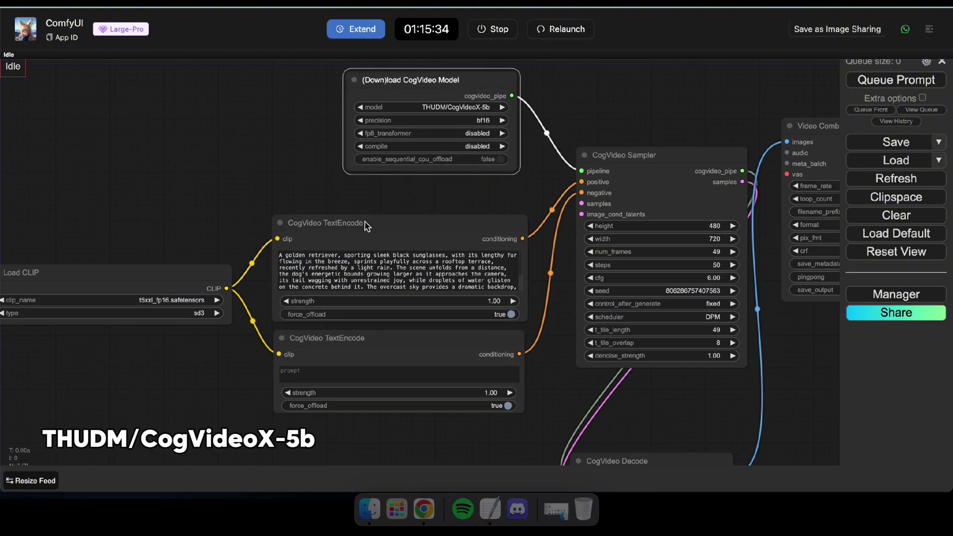
pyautogui.click(468, 107)
pyautogui.click(494, 129)
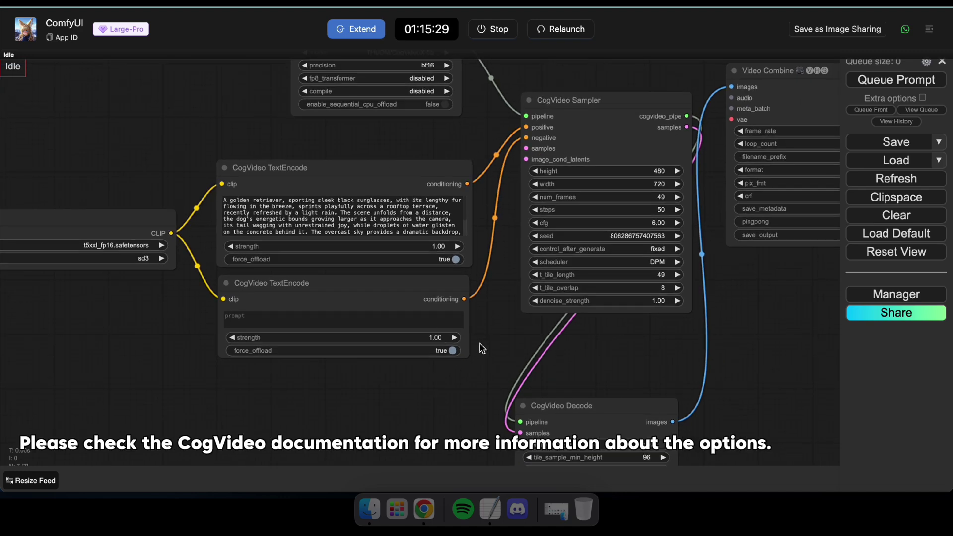
pyautogui.moveTo(479, 349); pyautogui.dragTo(291, 349)
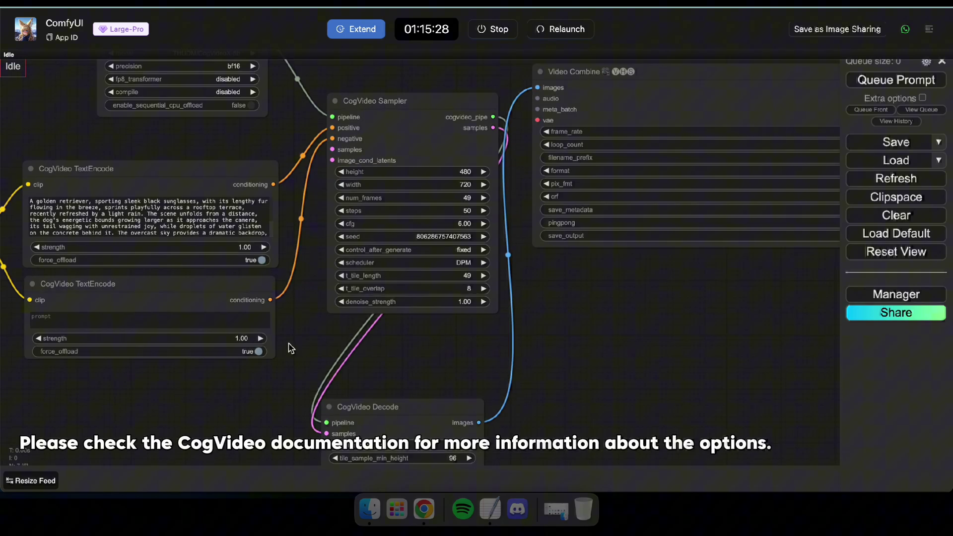
pyautogui.moveTo(391, 106); pyautogui.dragTo(391, 88)
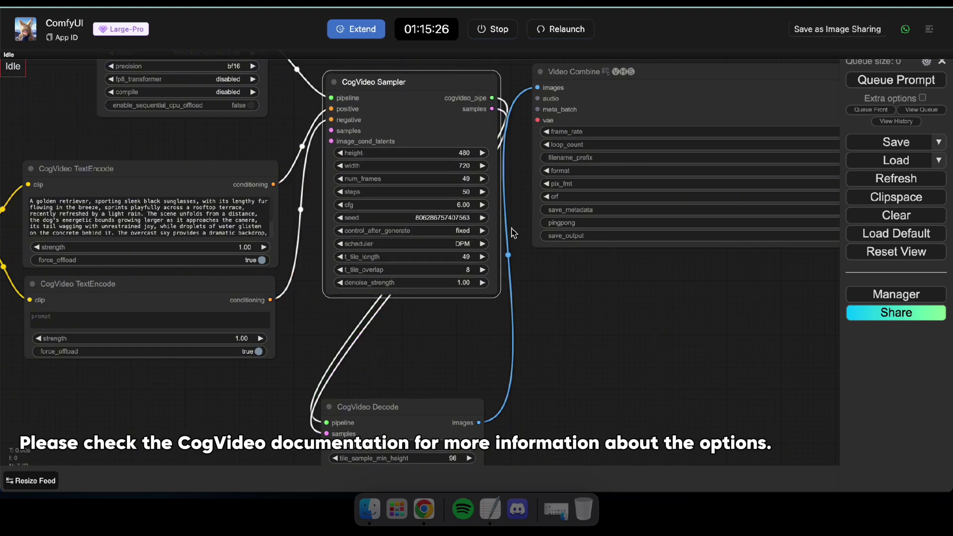
pyautogui.hscroll(5, 513, 232)
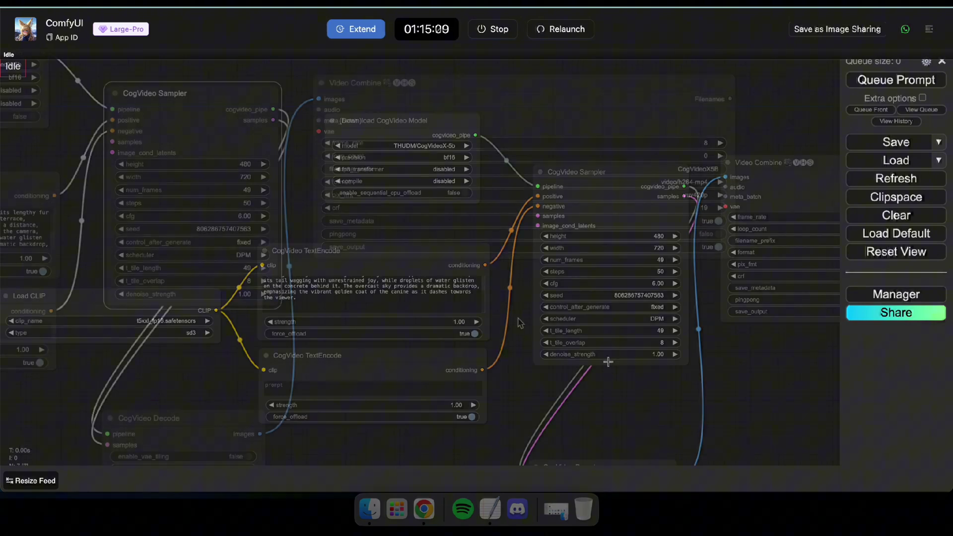
pyautogui.scroll(-5, 565, 316)
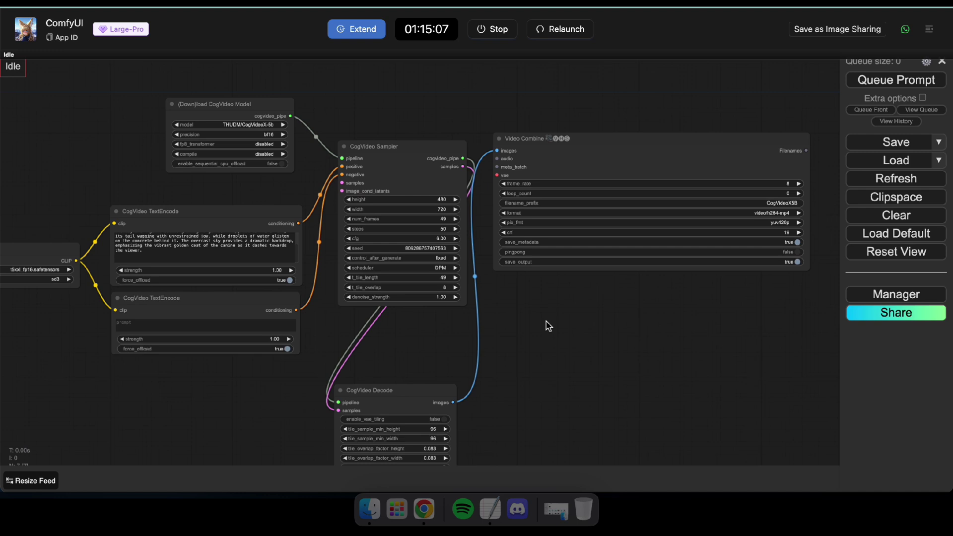
# Render the sunglasses dog video and download CogVideoX5B_00001.mp4 from the output folder.
pyautogui.click(891, 81)
pyautogui.scroll(-3, 671, 258)
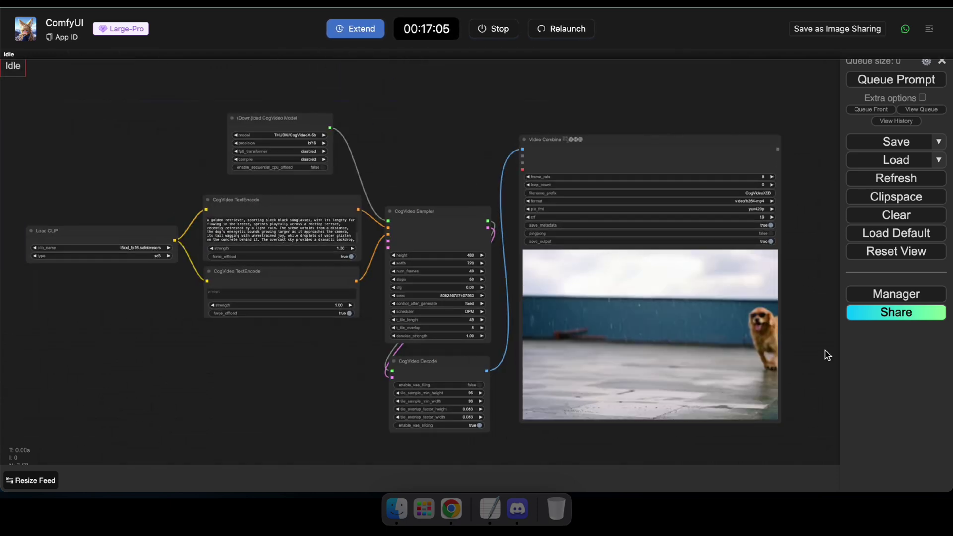
pyautogui.click(929, 28)
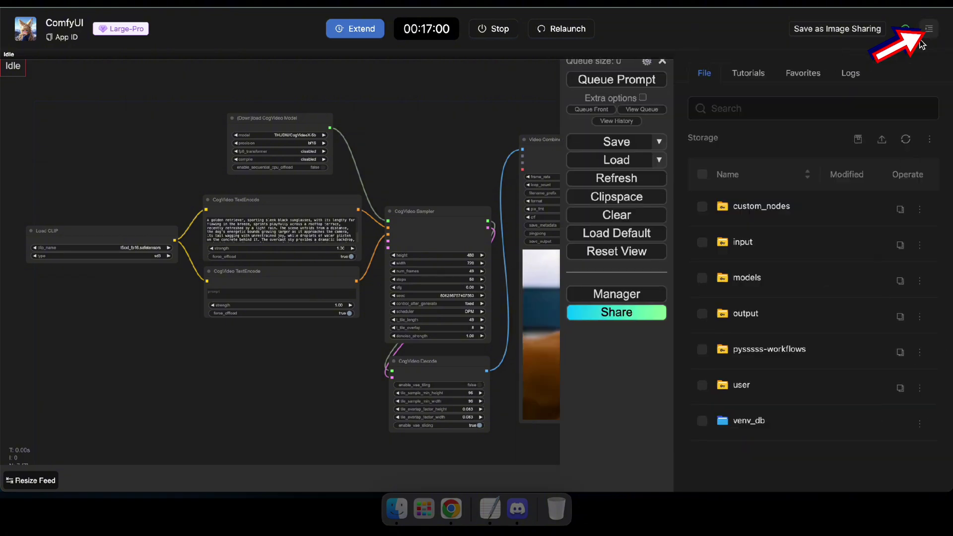
pyautogui.click(746, 314)
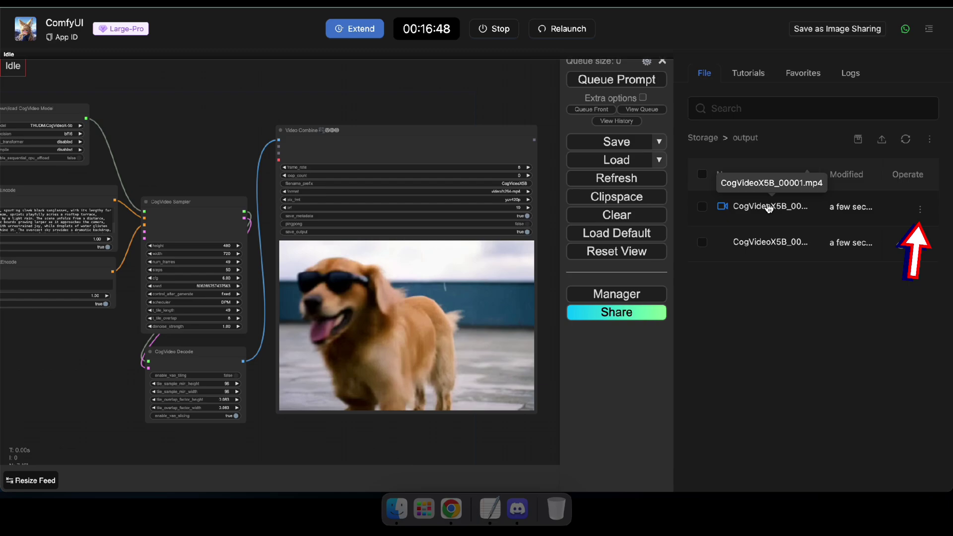
pyautogui.click(918, 212)
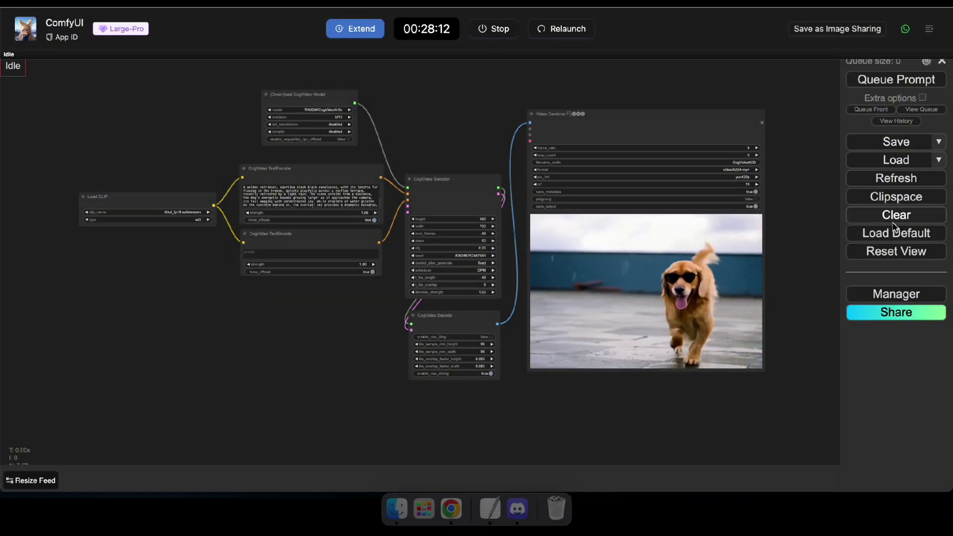
# Clear the canvas, open Img2Video.json, and dismiss the missing ImageResizeKJ warning.
pyautogui.click(897, 215)
pyautogui.press('Return')
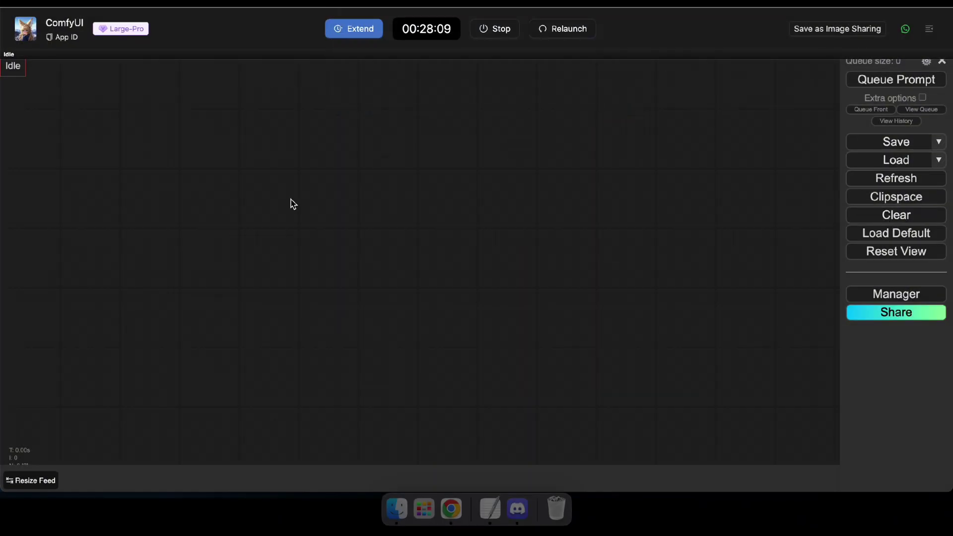
pyautogui.click(896, 160)
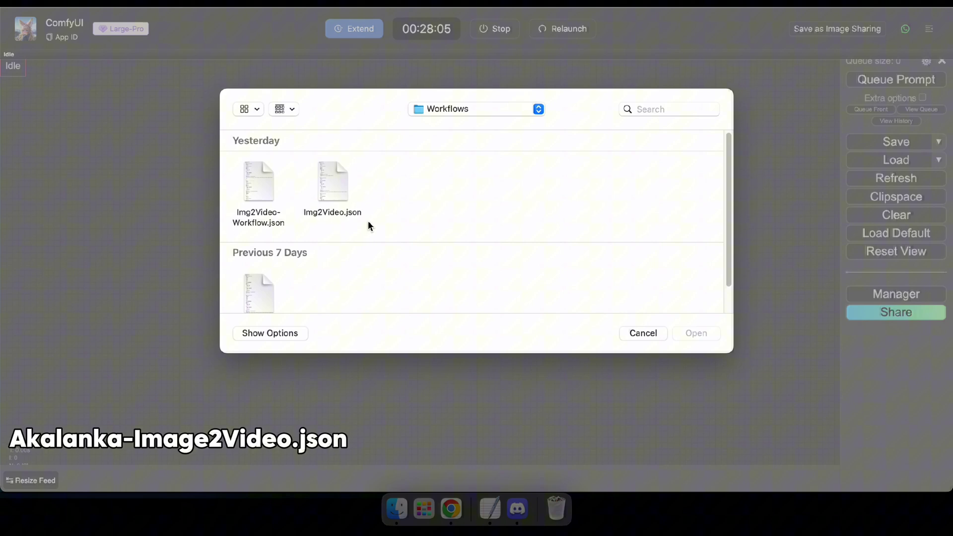
pyautogui.click(334, 198)
pyautogui.doubleClick(328, 186)
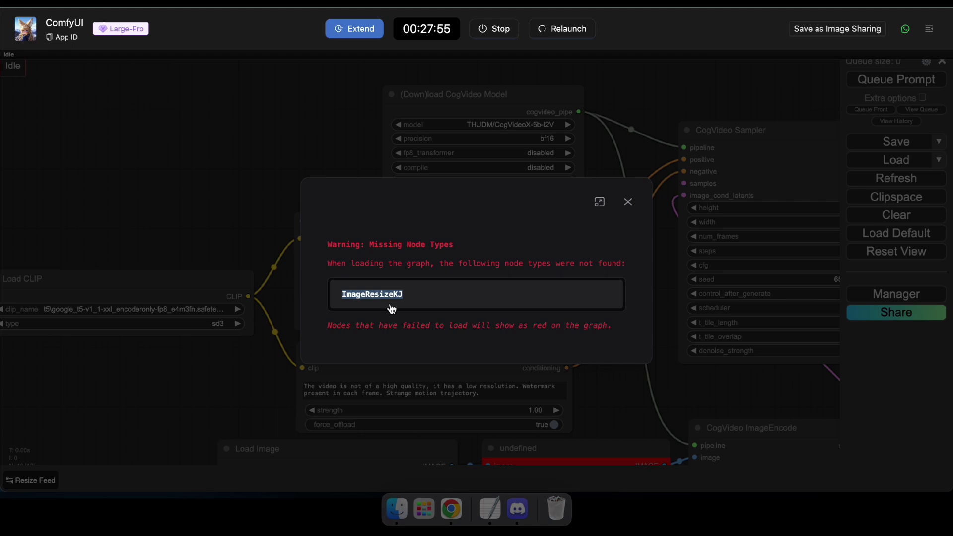
pyautogui.click(629, 202)
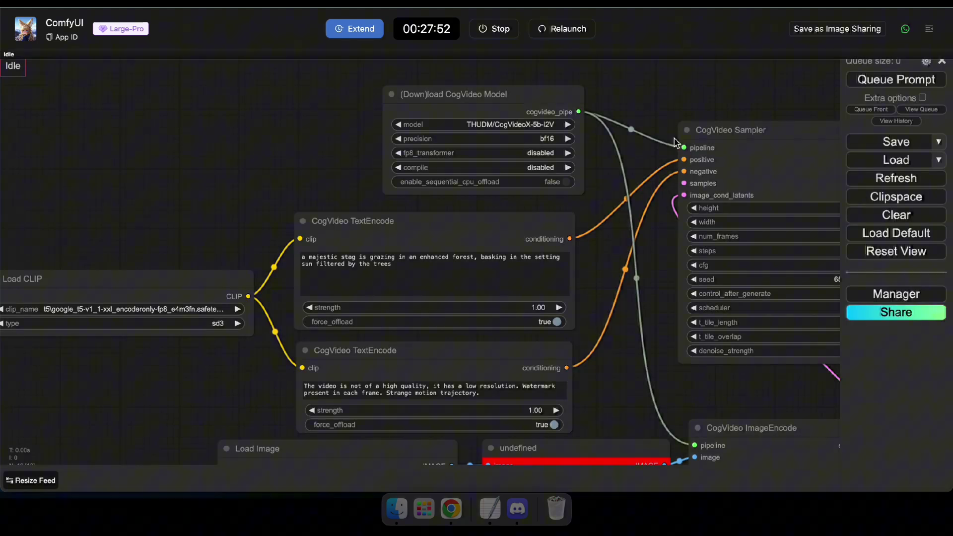
# Install KJNodes for ComfyUI from the missing custom nodes list and restart ComfyUI.
pyautogui.click(891, 297)
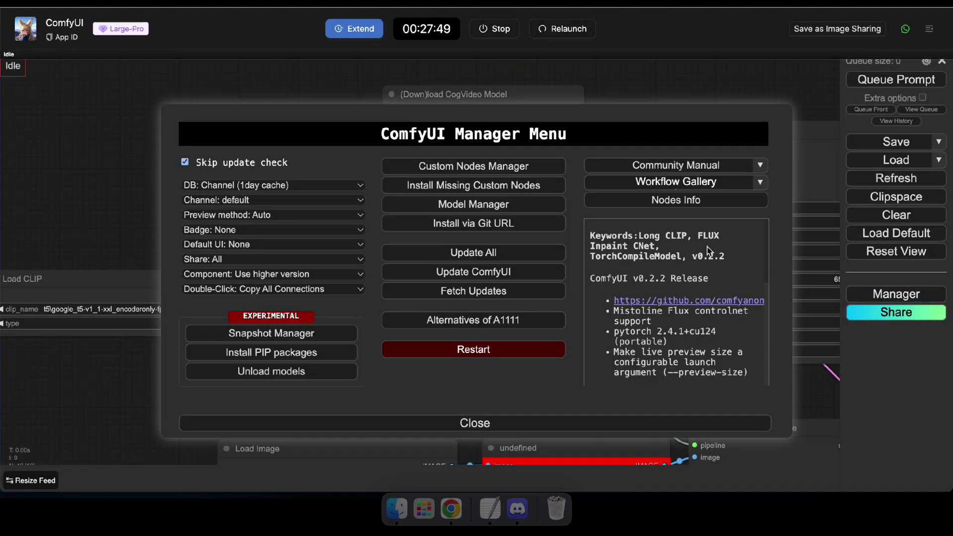
pyautogui.click(482, 187)
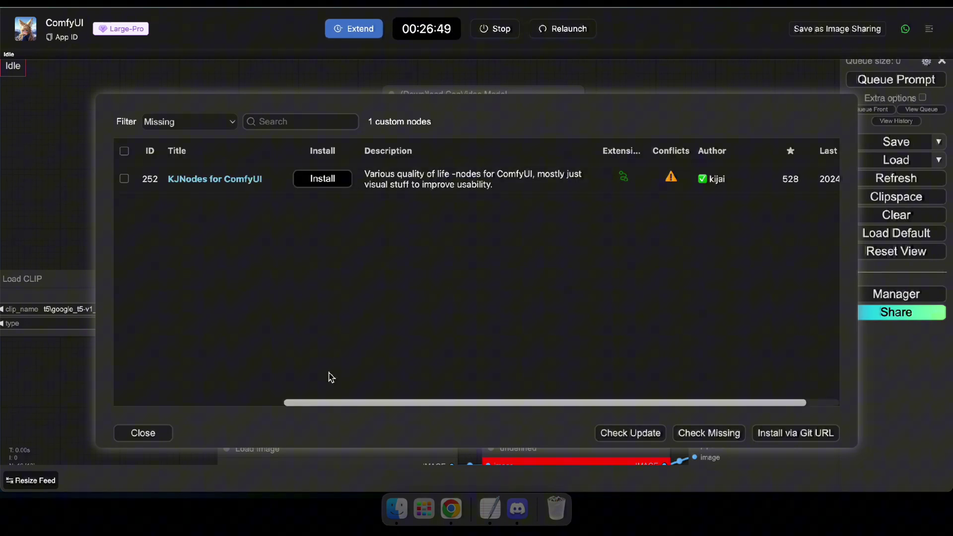
pyautogui.moveTo(338, 402); pyautogui.dragTo(249, 410)
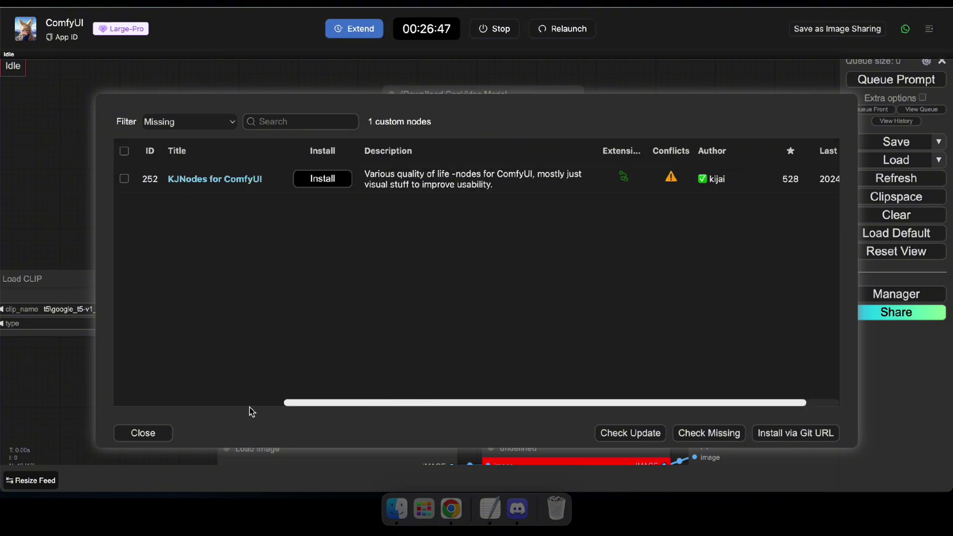
pyautogui.click(322, 180)
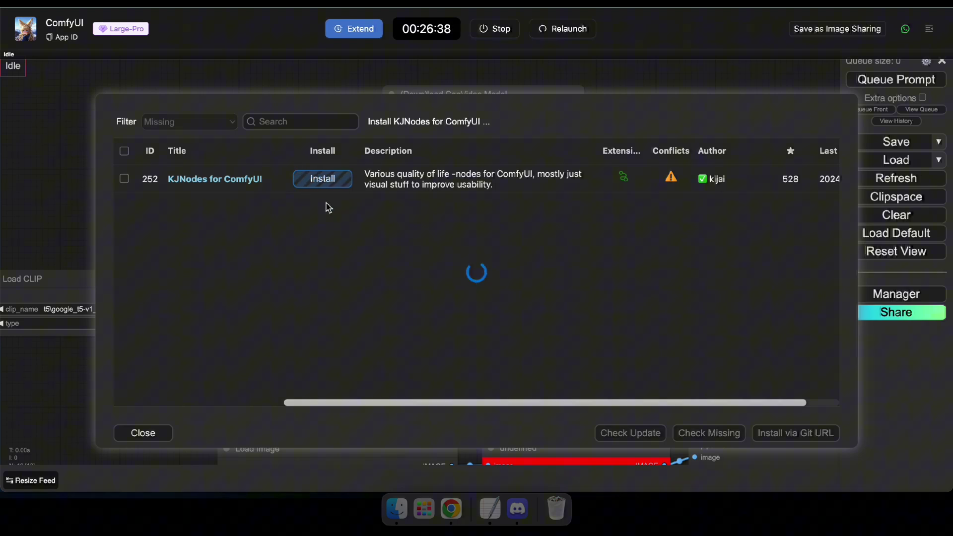
pyautogui.click(217, 436)
pyautogui.click(586, 92)
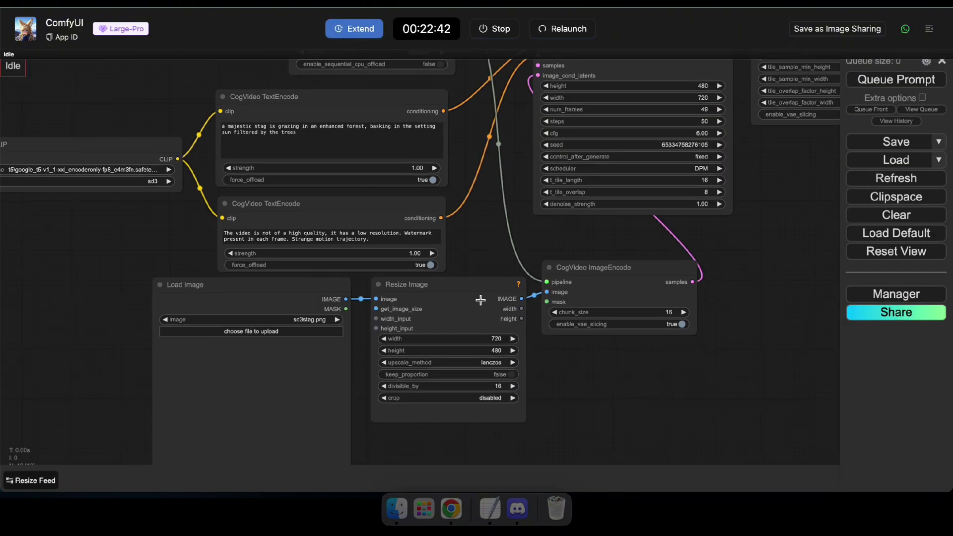
# Set the Load CLIP text encoder to t5xxl_fp16.safetensors.
pyautogui.click(440, 331)
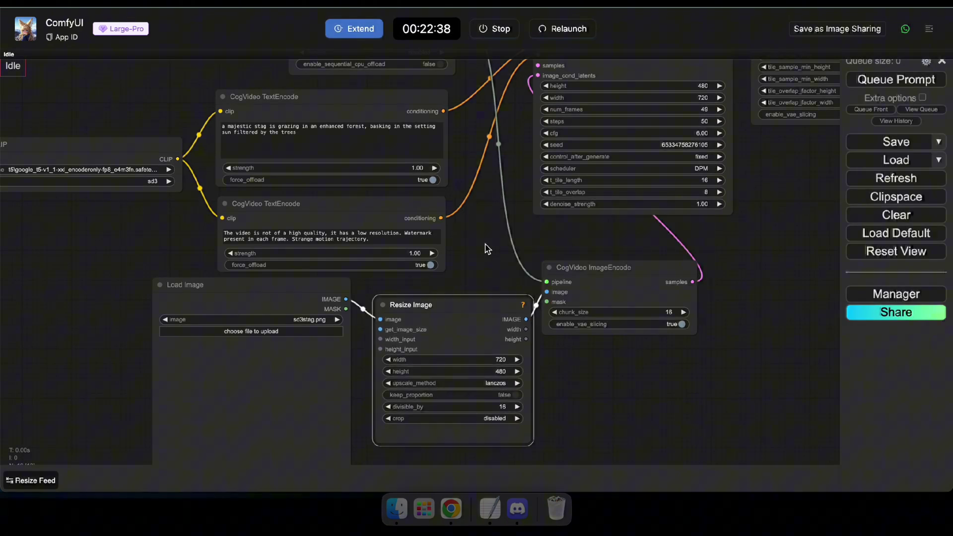
pyautogui.moveTo(272, 248); pyautogui.dragTo(364, 262)
pyautogui.click(207, 186)
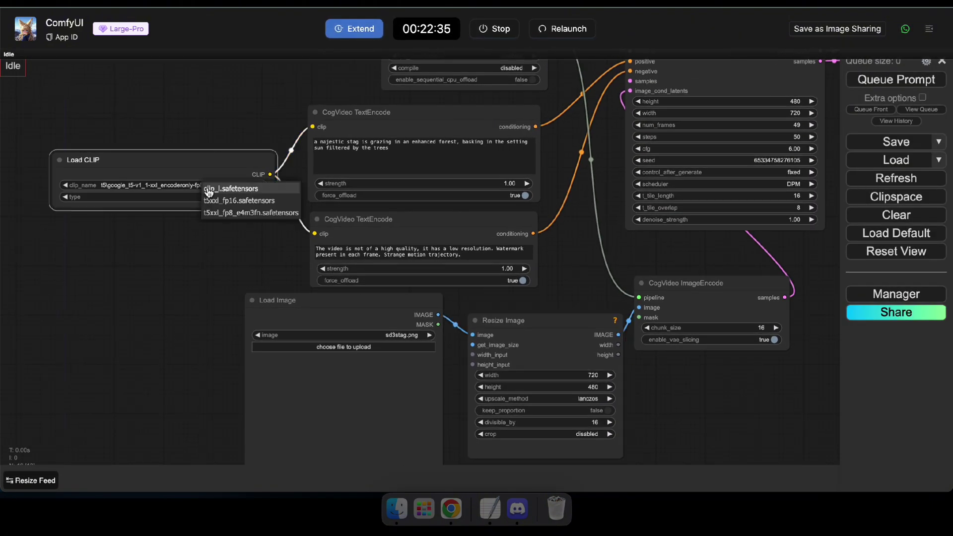
pyautogui.click(240, 201)
# Replace the positive prompt with the fiery-sword warrior description pasted from TextEdit.
pyautogui.moveTo(377, 139); pyautogui.dragTo(293, 203)
pyautogui.click(328, 221)
pyautogui.hotkey('ctrl', 'a')
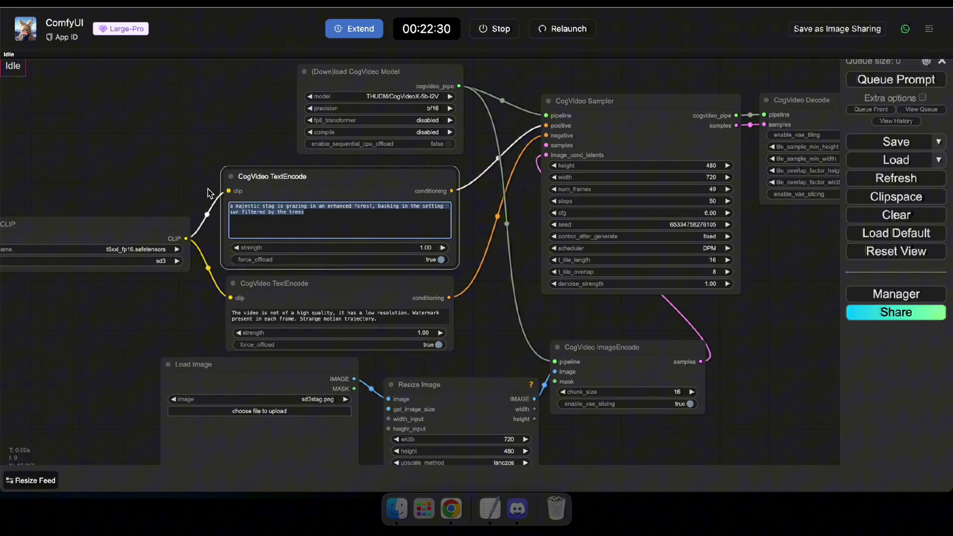
pyautogui.click(490, 509)
pyautogui.moveTo(298, 343); pyautogui.dragTo(61, 305)
pyautogui.press('super+c')
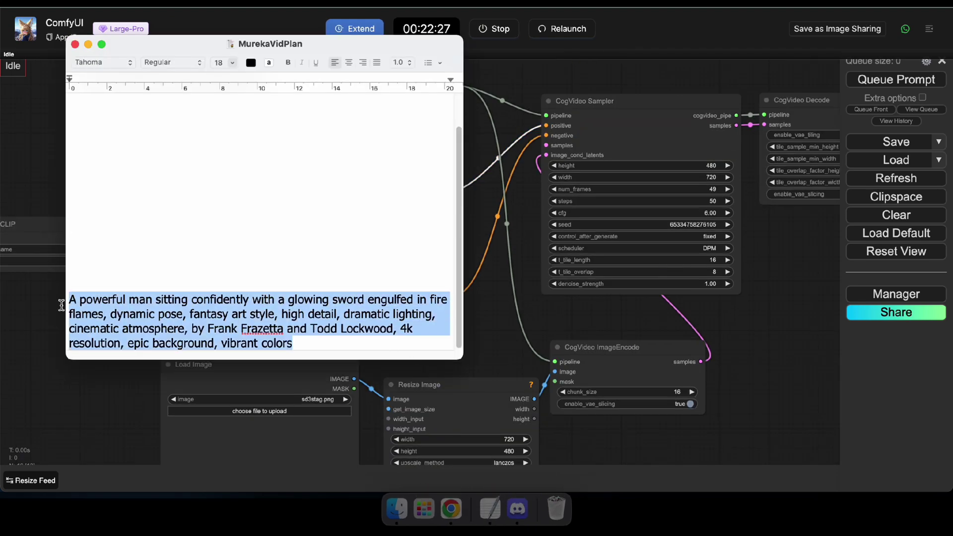
pyautogui.click(29, 334)
pyautogui.press('super+v')
# Load imgToVidSample.png as the input image in Load Image.
pyautogui.click(255, 412)
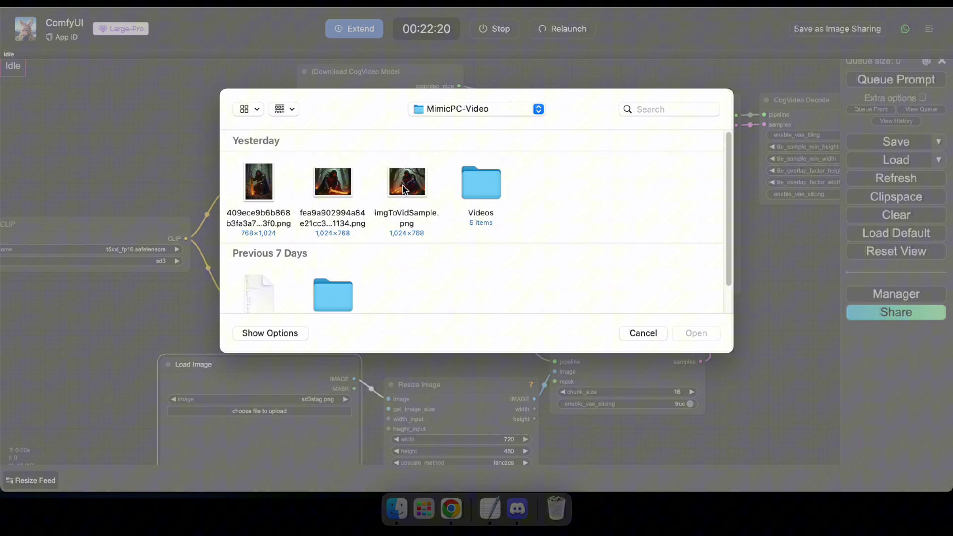
pyautogui.doubleClick(405, 190)
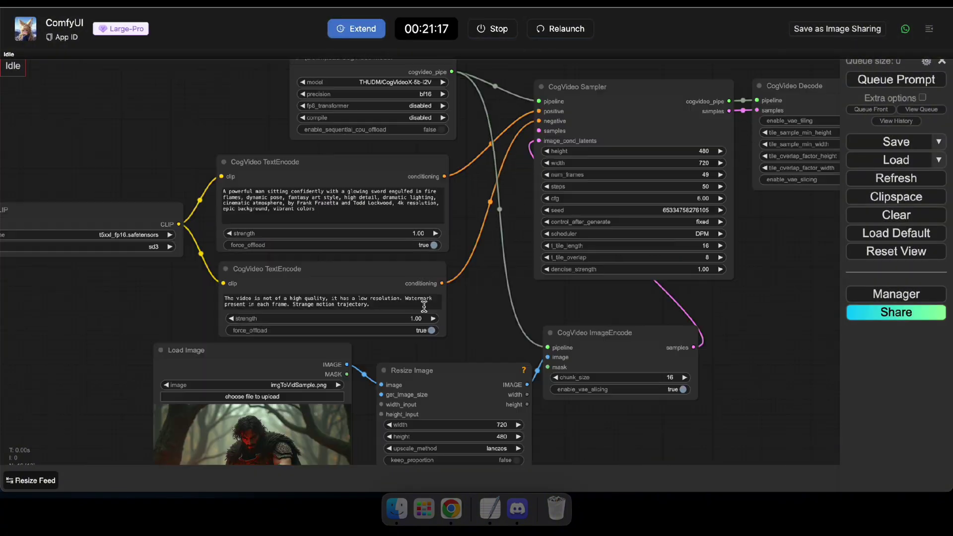
pyautogui.scroll(-5, 81, 308)
pyautogui.scroll(3, 201, 273)
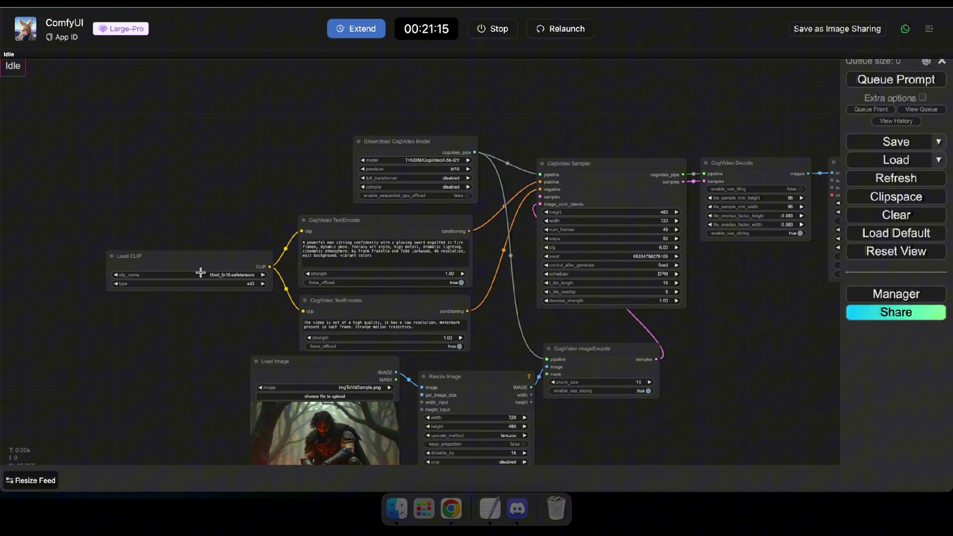
pyautogui.scroll(5, 450, 162)
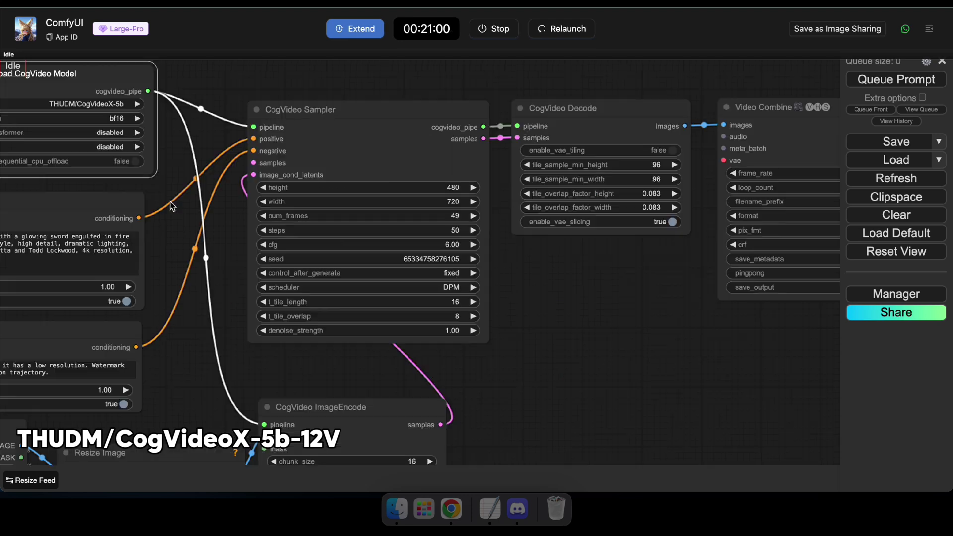
# Set Video Combine's save_output to true and extend the session by 10 minutes.
pyautogui.scroll(-2, 440, 321)
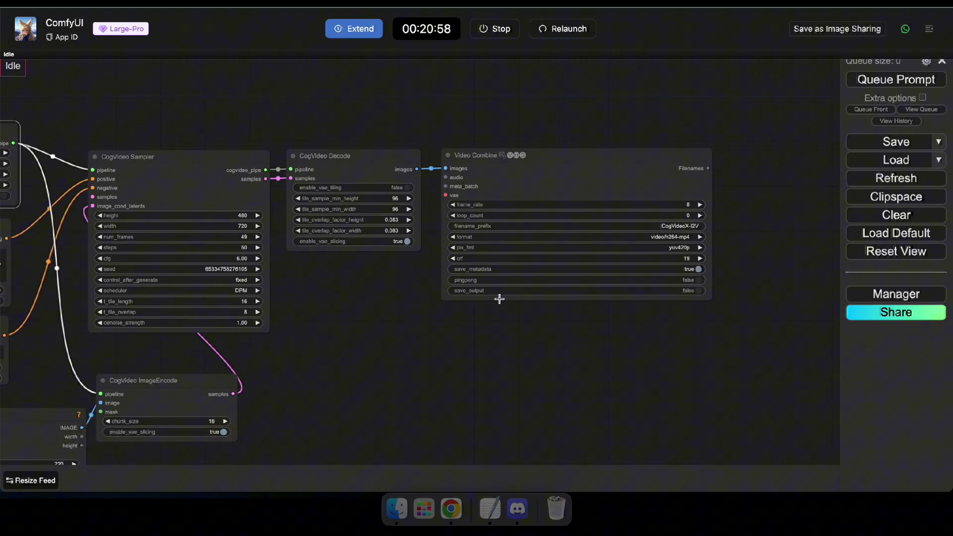
pyautogui.click(688, 292)
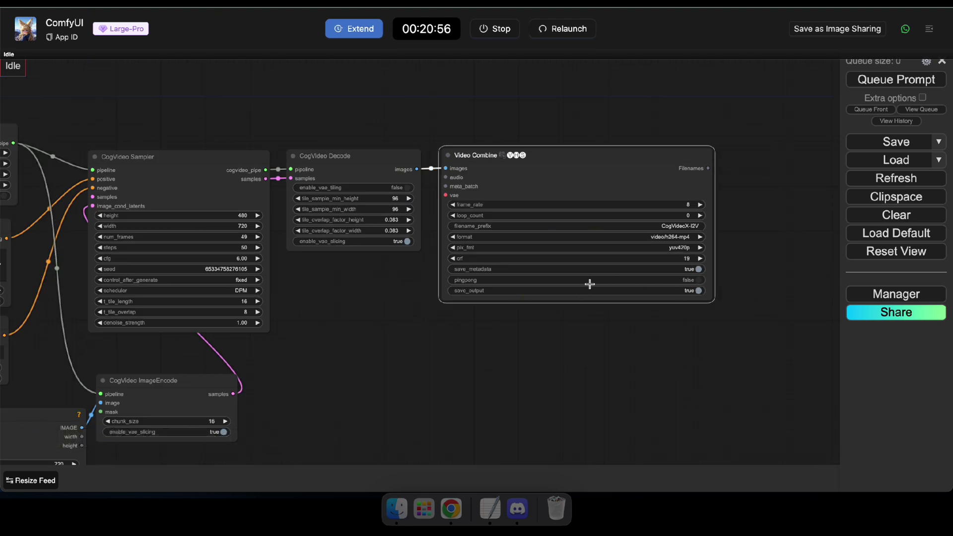
pyautogui.scroll(-2, 447, 296)
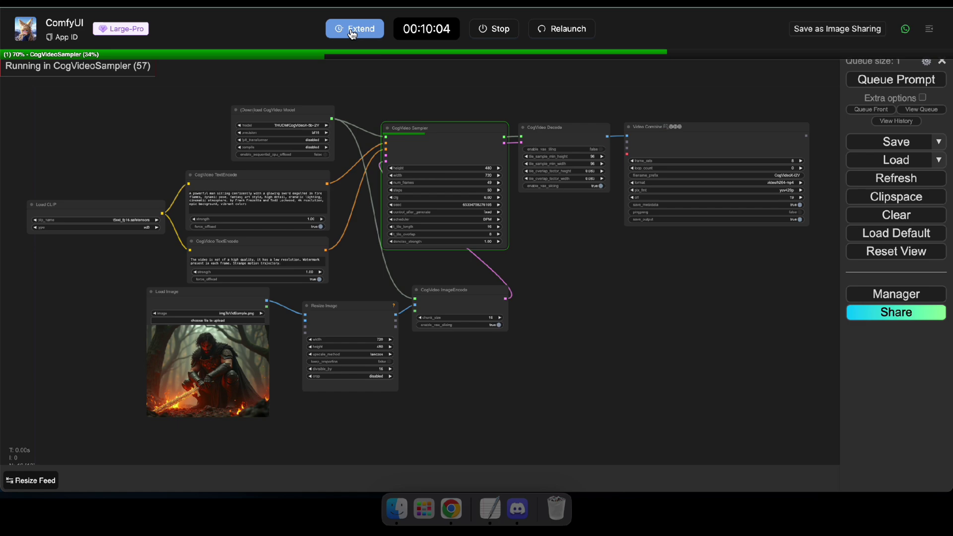
pyautogui.click(349, 31)
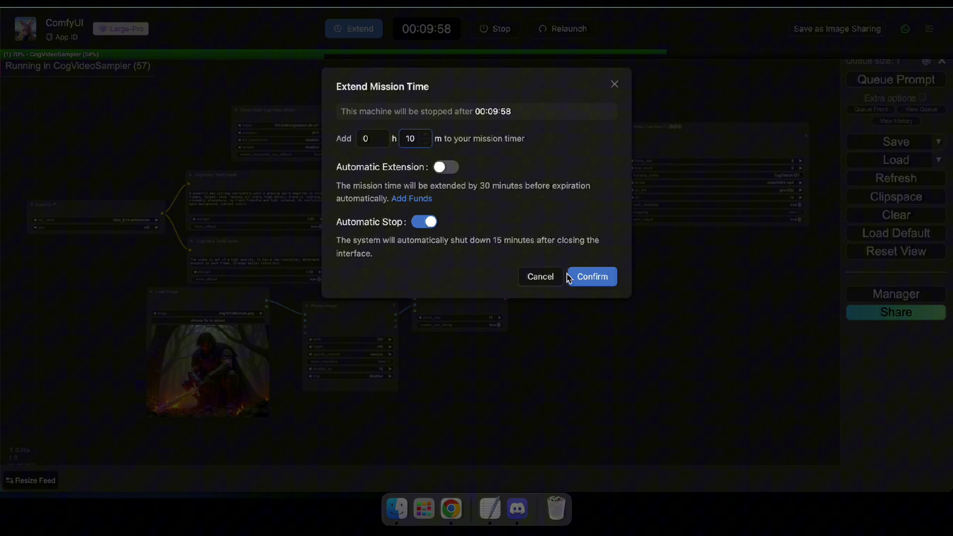
pyautogui.click(591, 278)
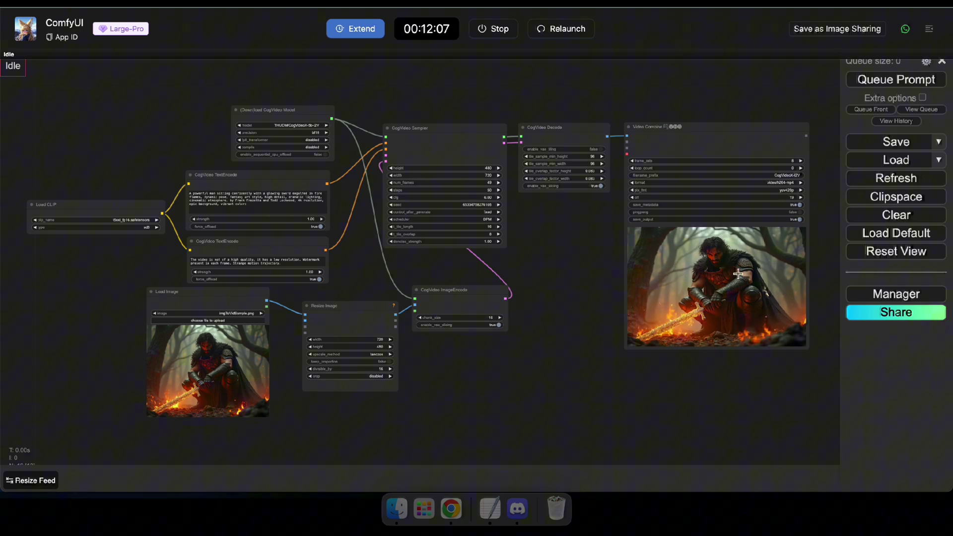
# Inspect the finished warrior clip in the Video Combine preview, then choose Clear for the workflow.
pyautogui.click(760, 333)
pyautogui.scroll(5, 798, 386)
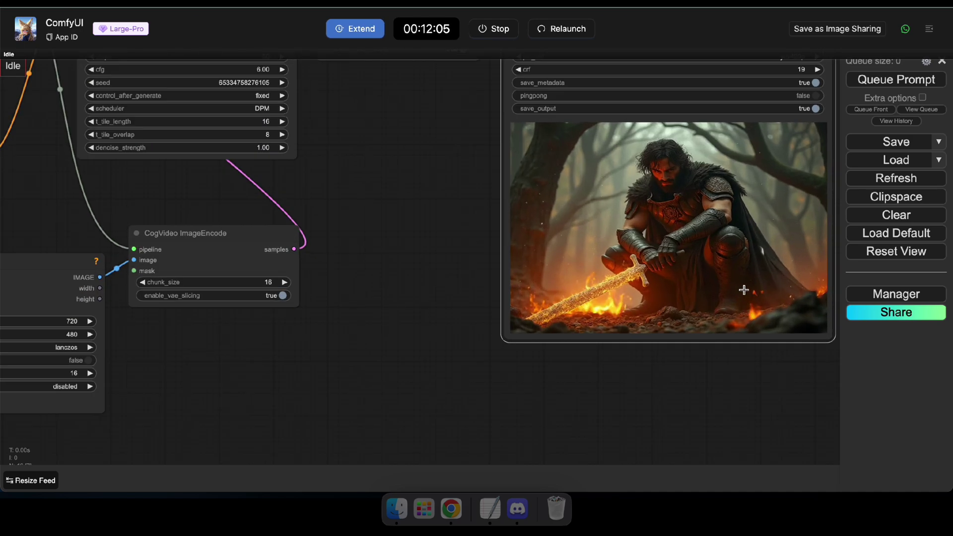
pyautogui.scroll(-1, 631, 250)
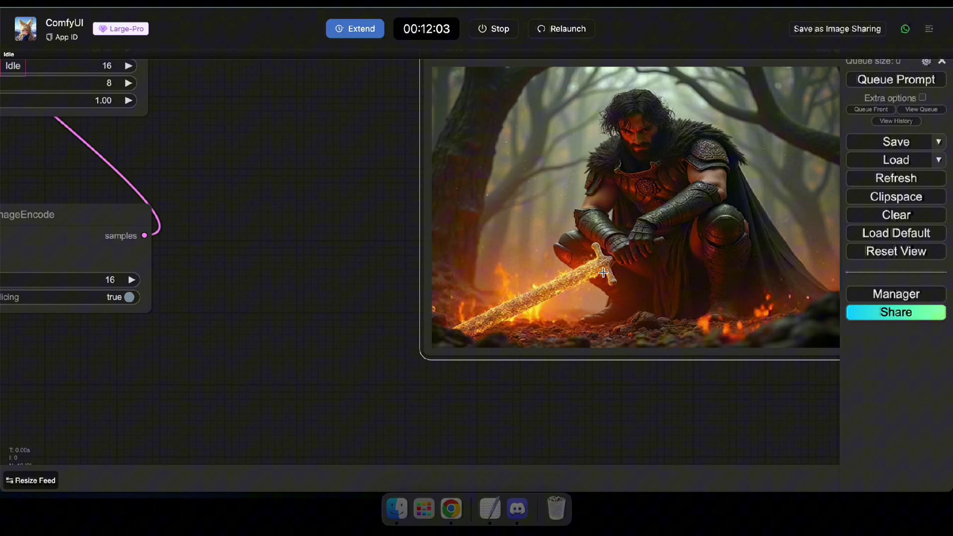
pyautogui.moveTo(389, 181); pyautogui.dragTo(342, 249)
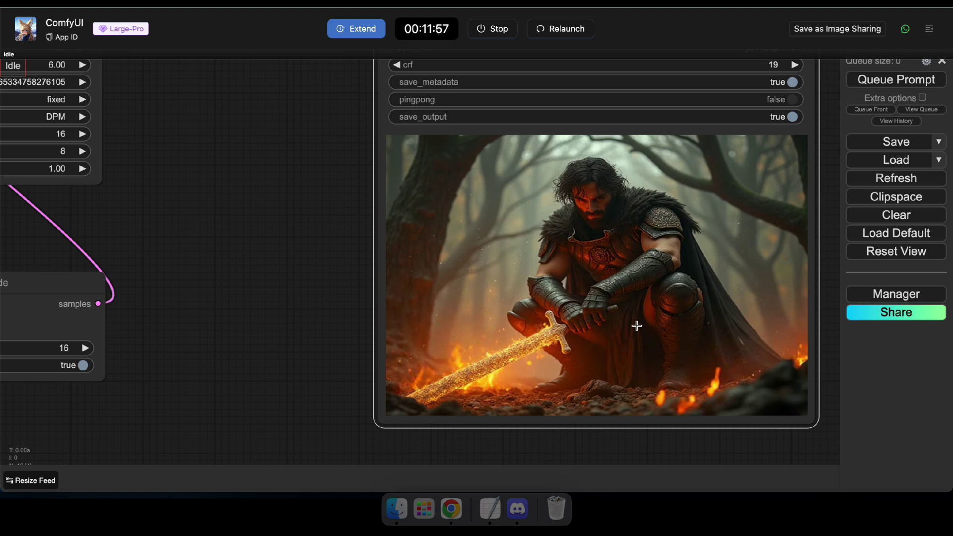
pyautogui.scroll(-5, 637, 326)
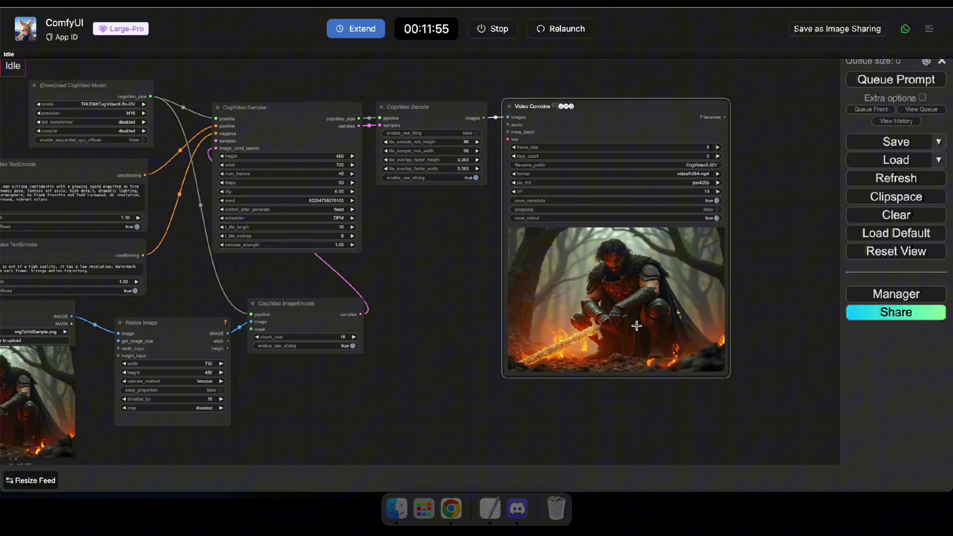
pyautogui.scroll(-2, 637, 326)
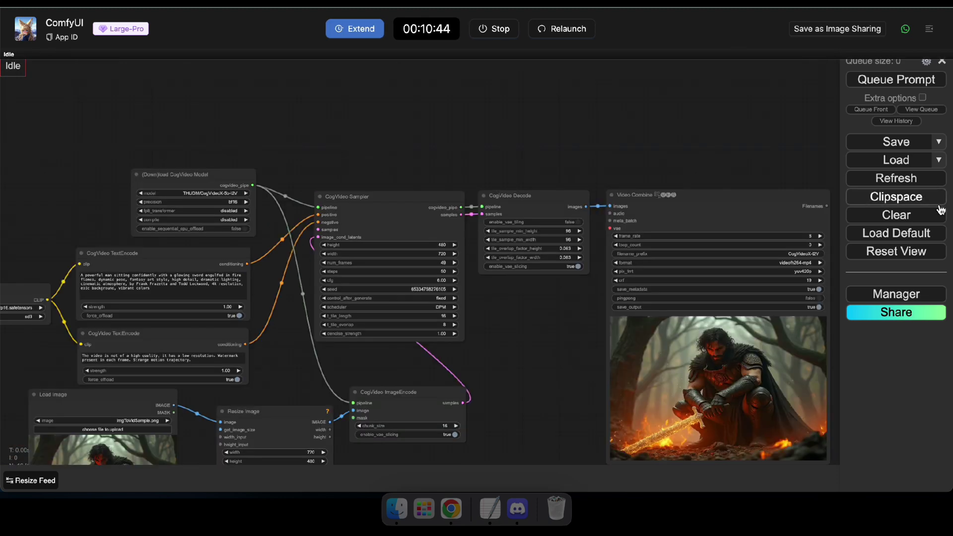
pyautogui.click(897, 218)
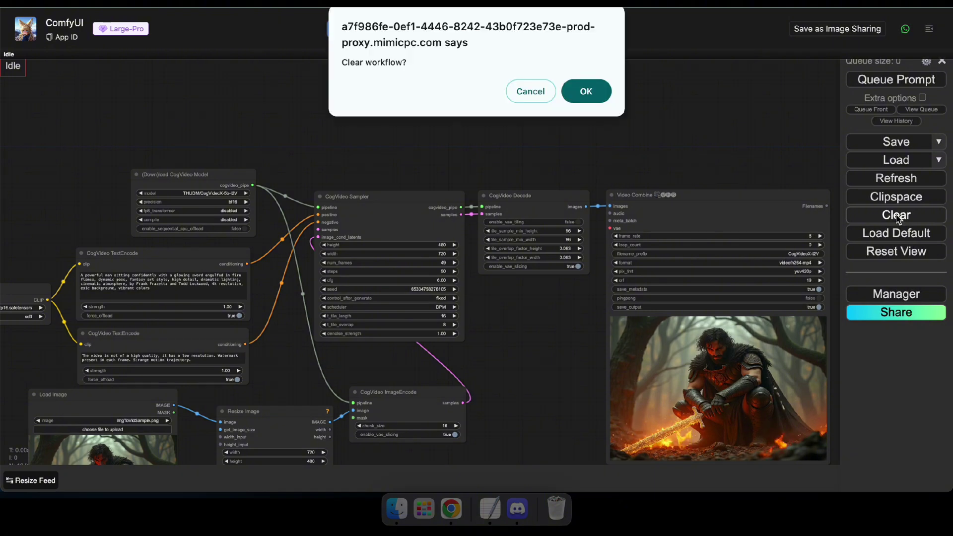
# Confirm clearing the canvas and add a Load Video (Upload) node.
pyautogui.click(588, 92)
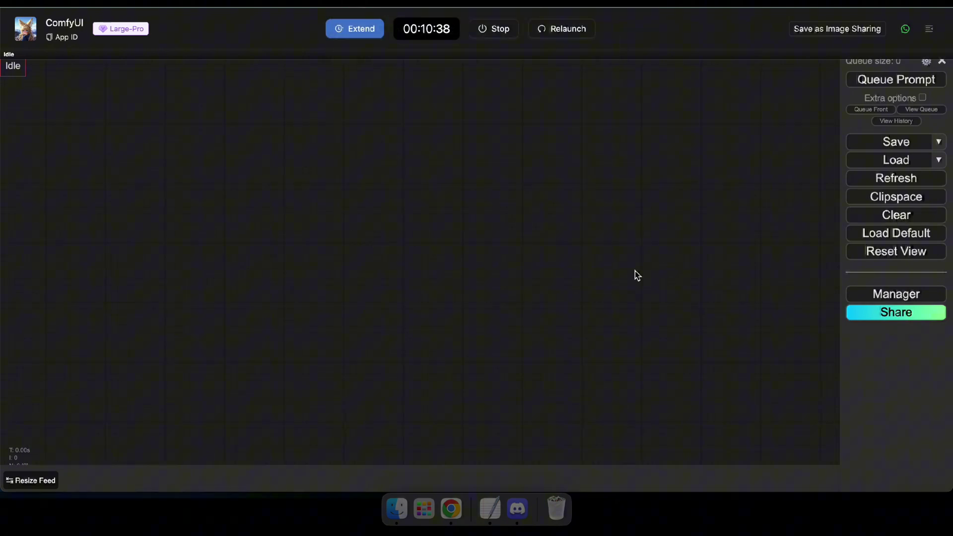
pyautogui.doubleClick(341, 165)
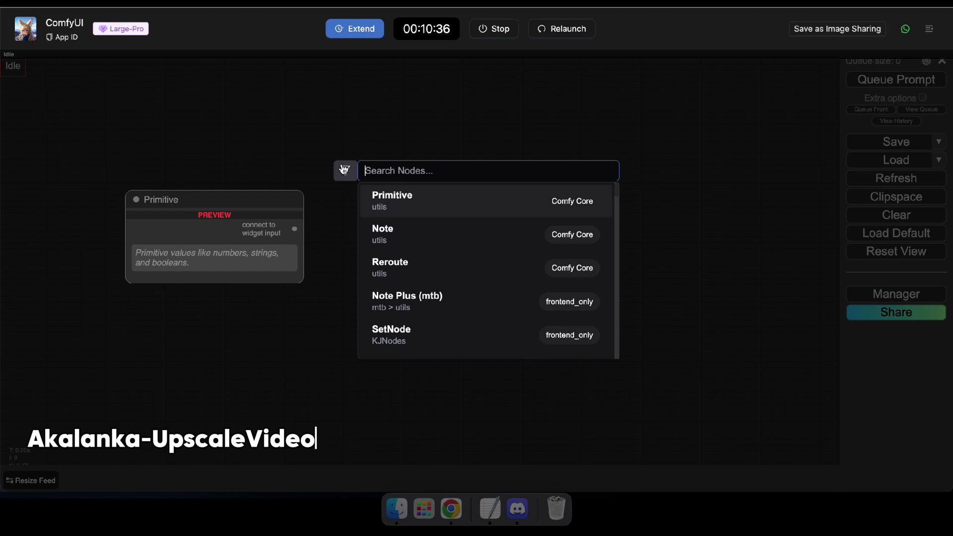
pyautogui.write('video up')
pyautogui.press('Return')
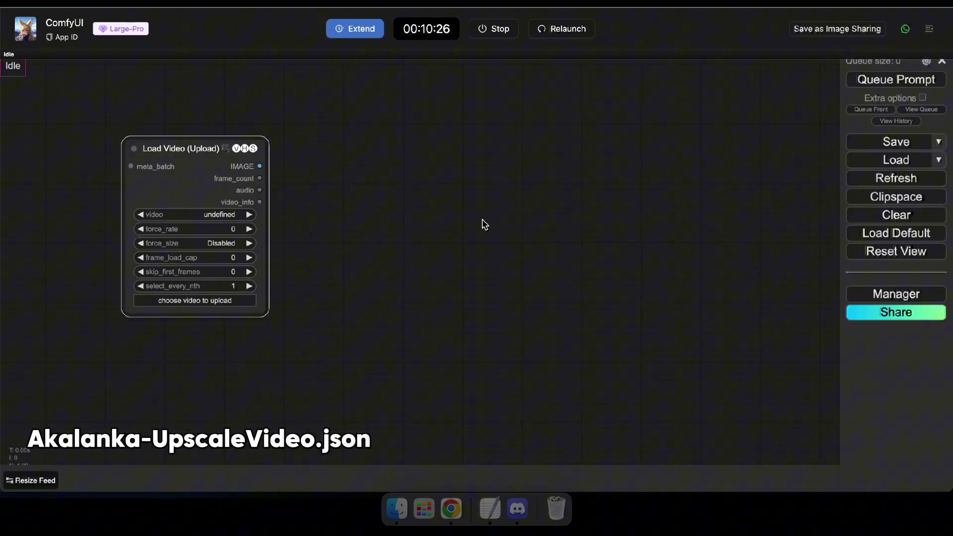
# Add a CR Upscale Image node and place it at the top centre.
pyautogui.doubleClick(483, 224)
pyautogui.write('cr upsc')
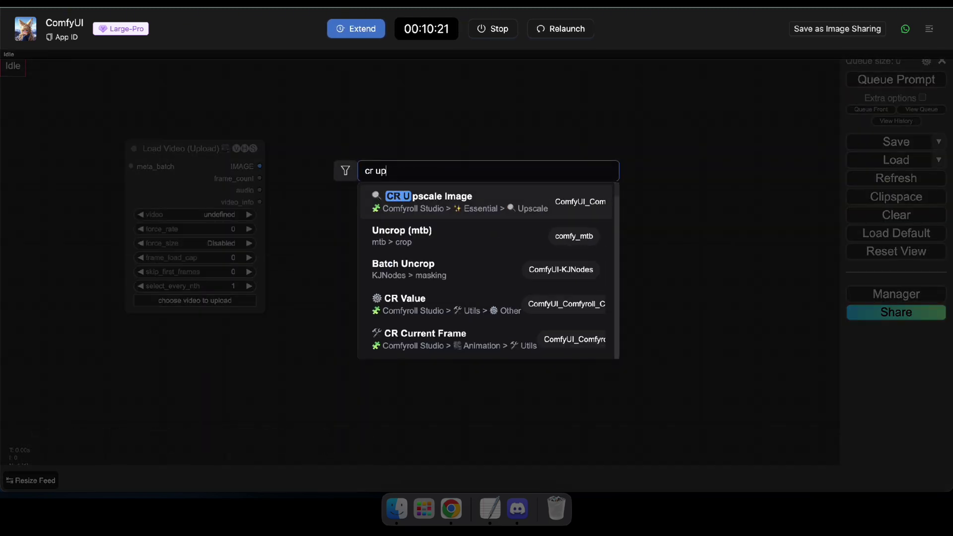
pyautogui.press('Return')
pyautogui.moveTo(519, 191); pyautogui.dragTo(369, 124)
# Add Video Combine on the right and link IMAGE: Load Video → CR Upscale Image → Video Combine.
pyautogui.doubleClick(343, 166)
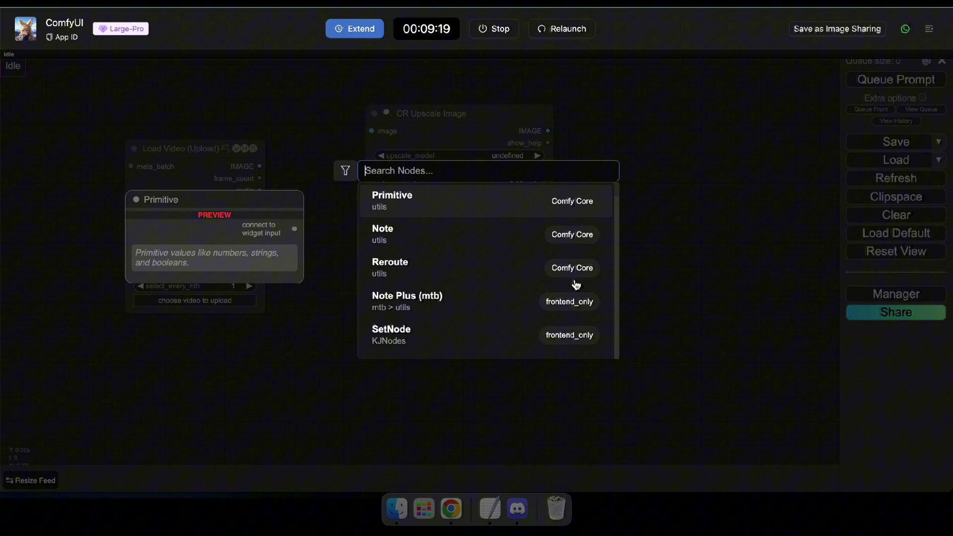
pyautogui.write('video com')
pyautogui.press('Return')
pyautogui.moveTo(645, 218); pyautogui.dragTo(672, 106)
pyautogui.moveTo(261, 167); pyautogui.dragTo(372, 131)
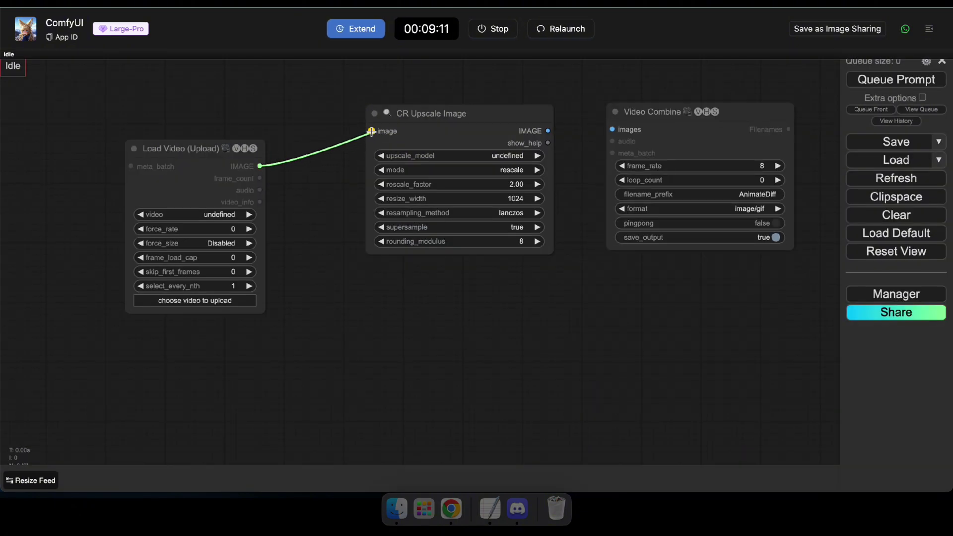
pyautogui.moveTo(548, 130); pyautogui.dragTo(613, 130)
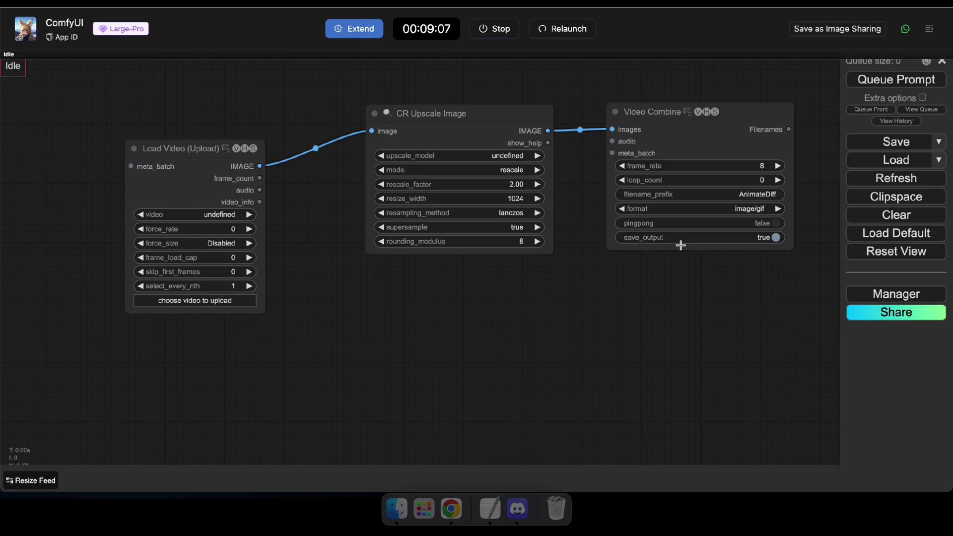
# Set Video Combine to video/h264-mp4 with pix_fmt yuv420p and frame rate 16.
pyautogui.click(742, 210)
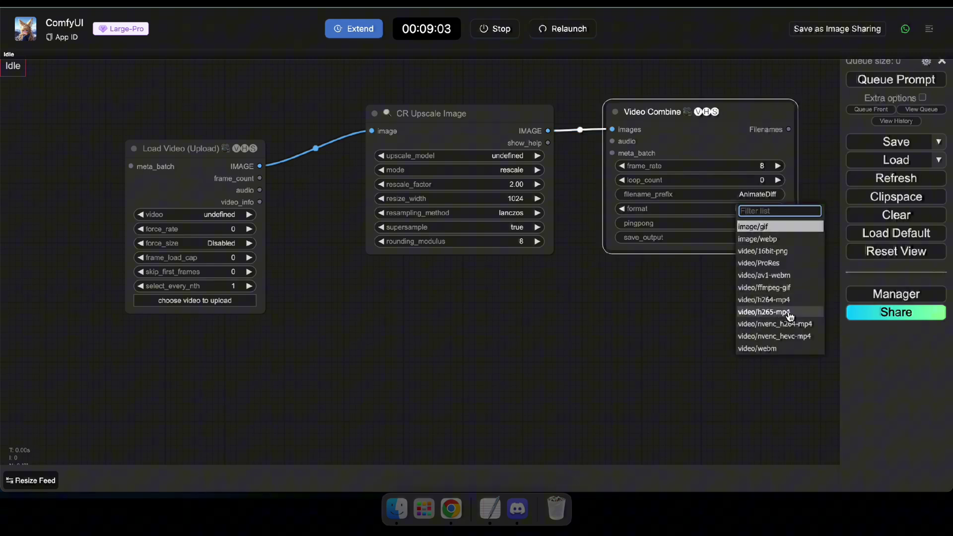
pyautogui.click(773, 301)
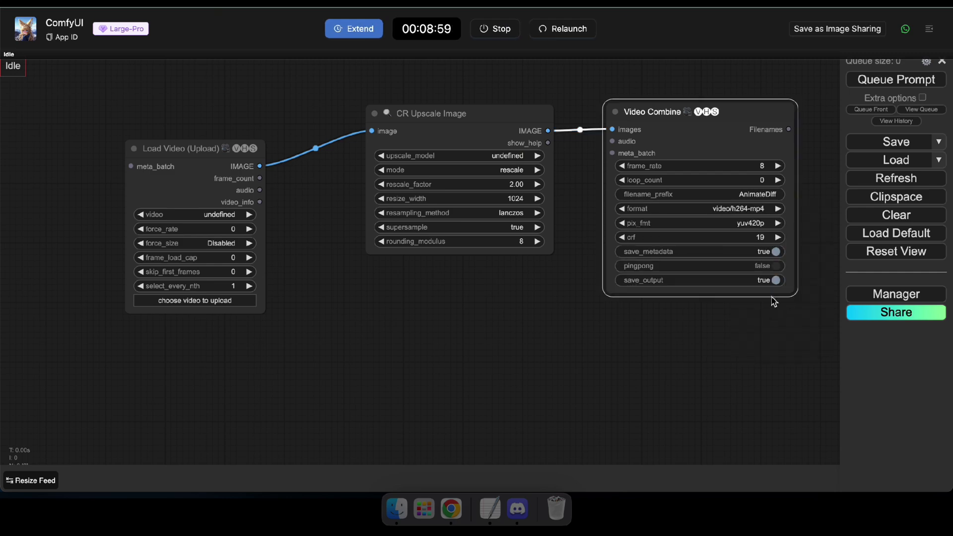
pyautogui.click(764, 228)
pyautogui.click(803, 300)
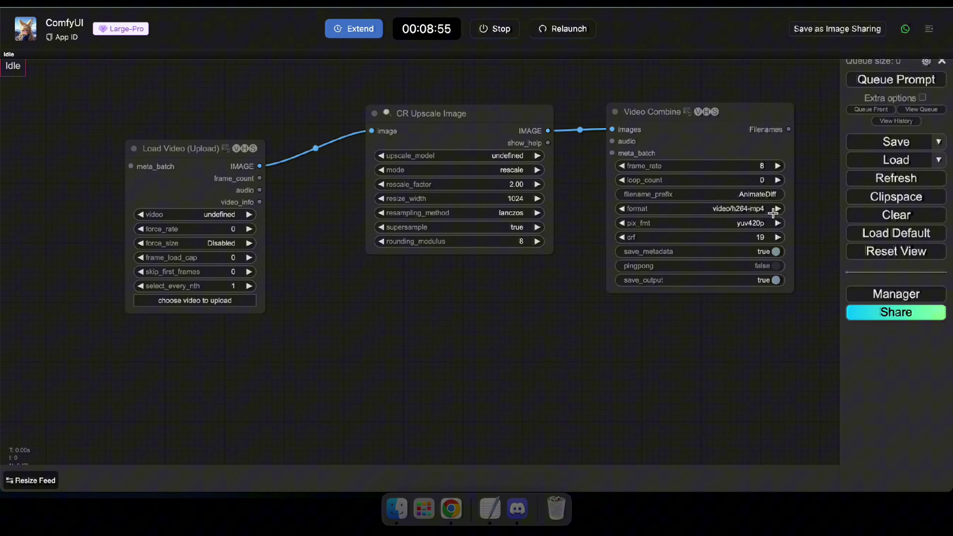
pyautogui.click(778, 166)
pyautogui.click(777, 166)
pyautogui.click(778, 166)
pyautogui.click(778, 165)
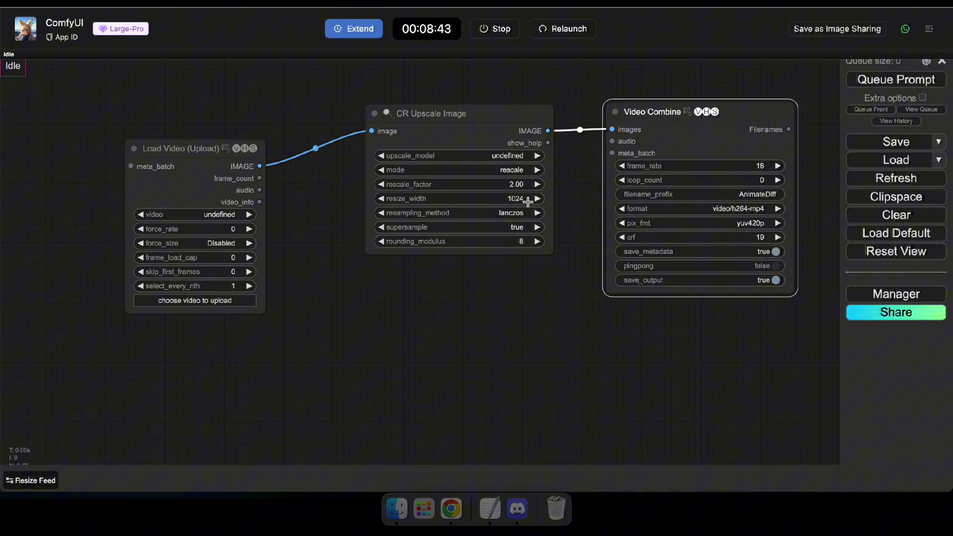
# Select the CR Upscale Image node and bring up its options menu.
pyautogui.click(493, 157)
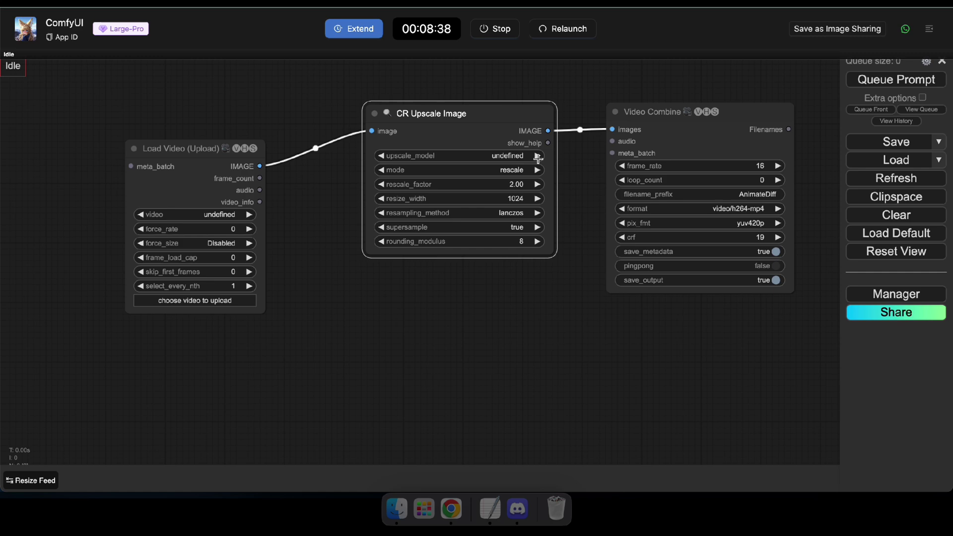
pyautogui.scroll(-2, 397, 278)
pyautogui.scroll(4, 397, 278)
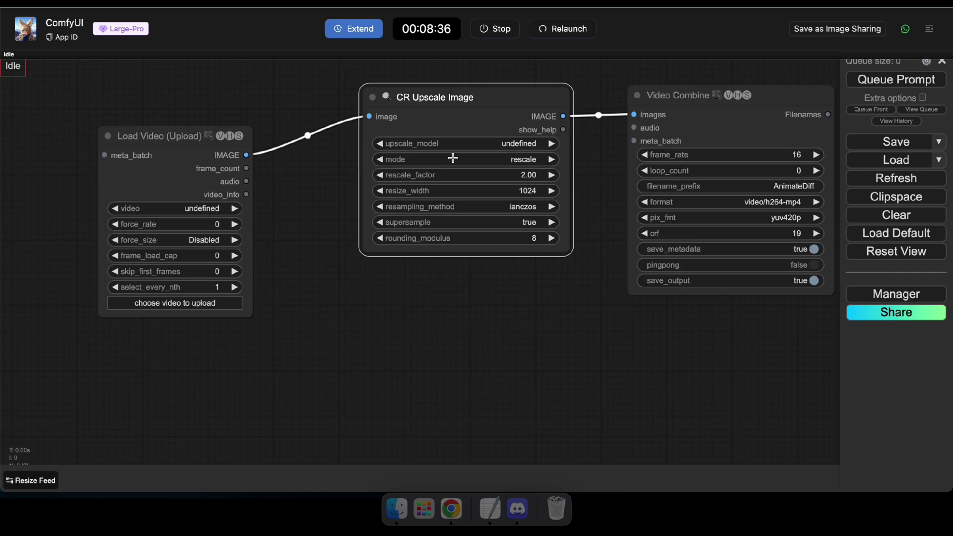
pyautogui.scroll(3, 525, 145)
pyautogui.rightClick(526, 141)
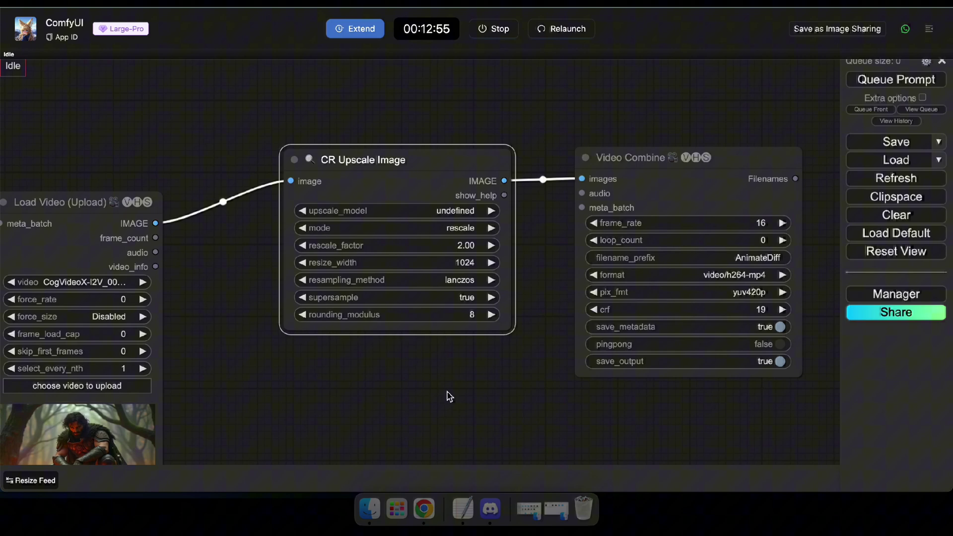
pyautogui.click(415, 226)
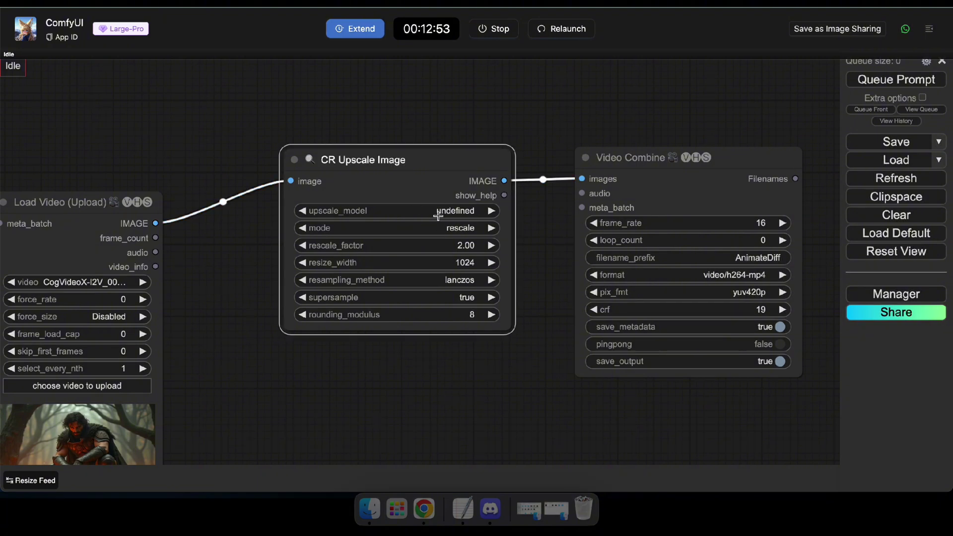
# Install the 4x-UltraSharp upscale model via the Manager's model list and relaunch ComfyUI.
pyautogui.click(887, 295)
pyautogui.click(448, 205)
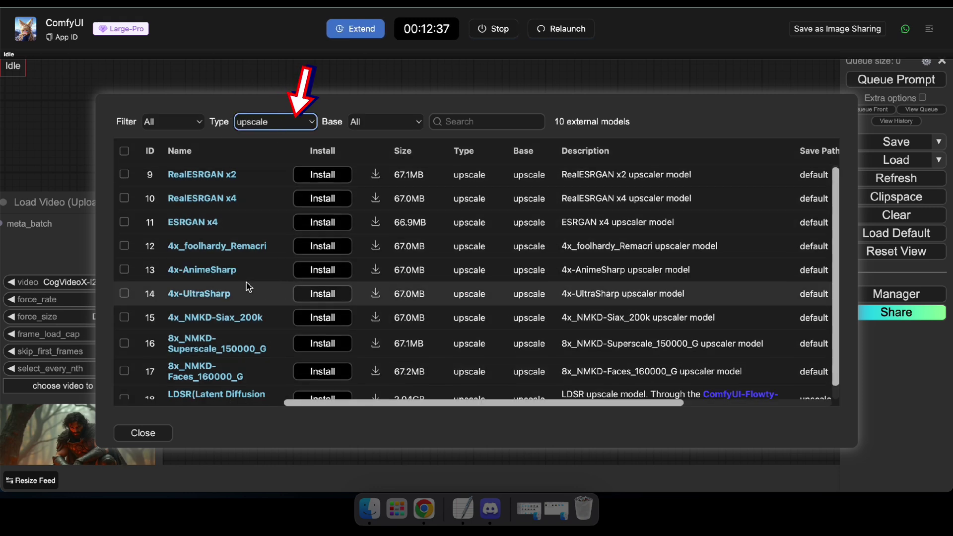
pyautogui.scroll(-1, 248, 286)
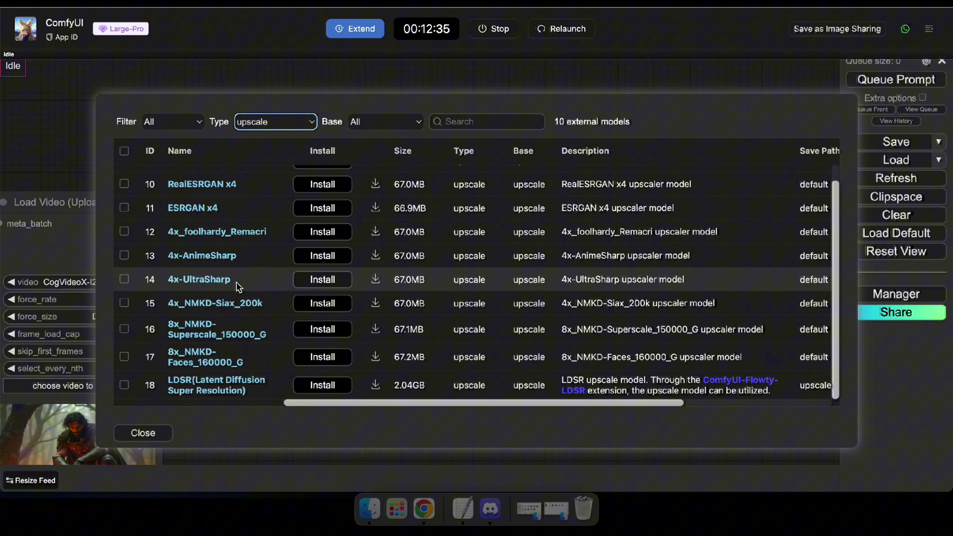
pyautogui.click(328, 280)
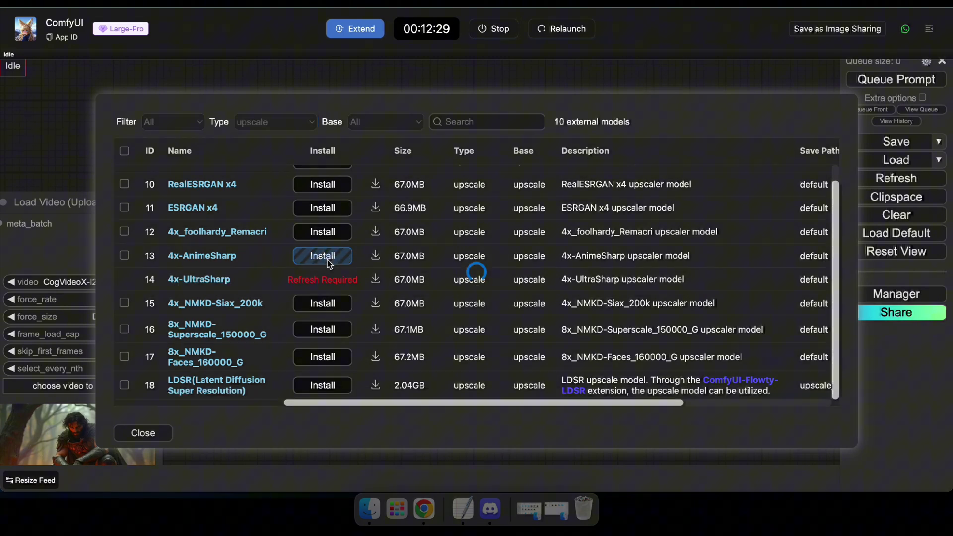
pyautogui.click(143, 433)
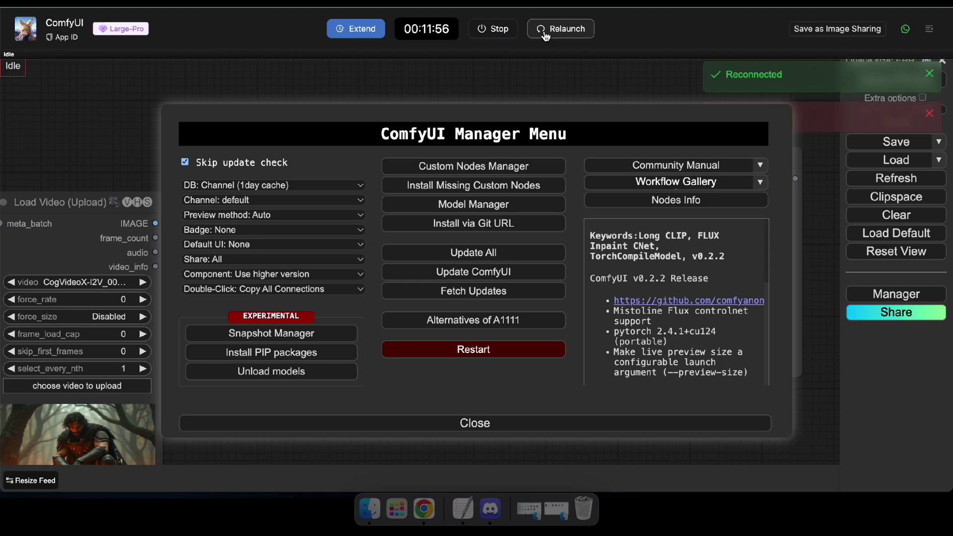
pyautogui.click(549, 29)
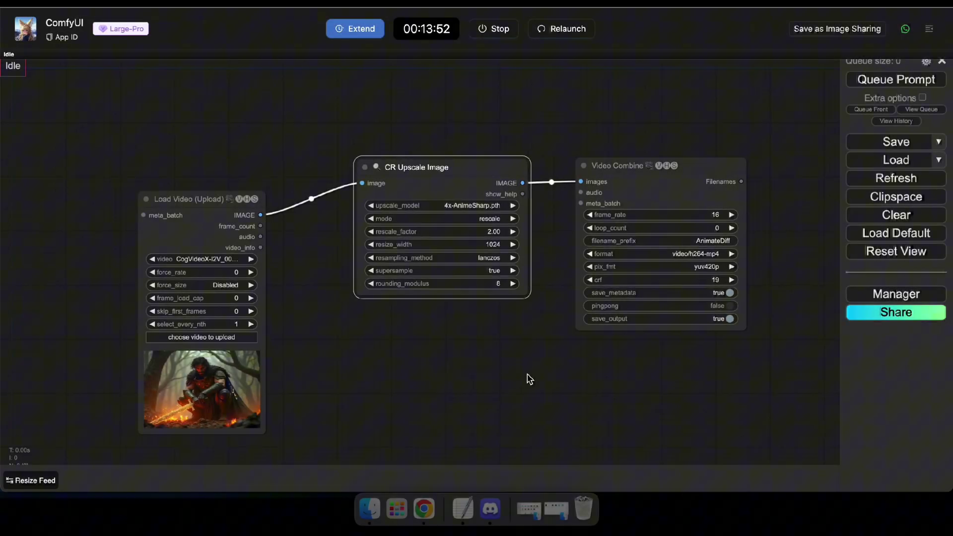
# Set CR Upscale Image's upscale_model to 4x-UltraSharp.pth.
pyautogui.scroll(3, 496, 368)
pyautogui.click(462, 240)
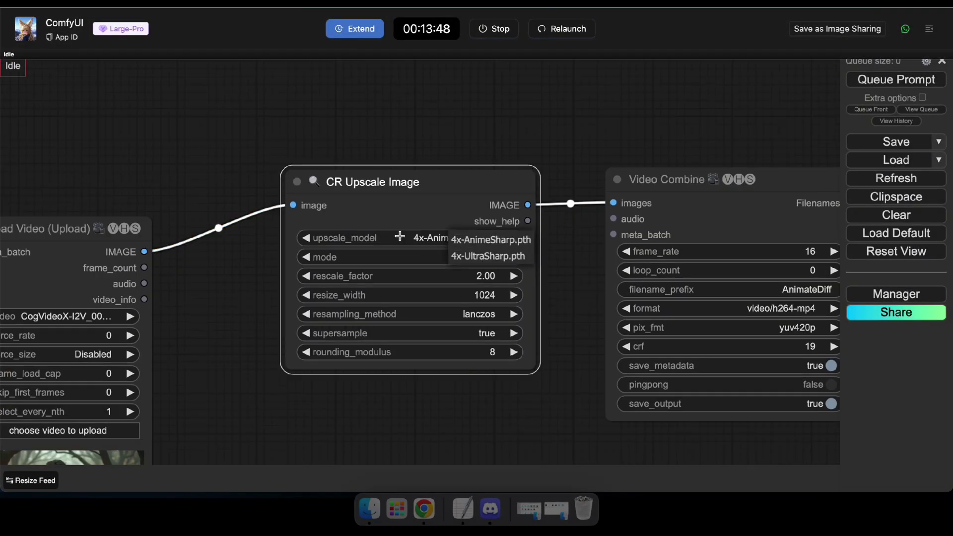
pyautogui.click(488, 257)
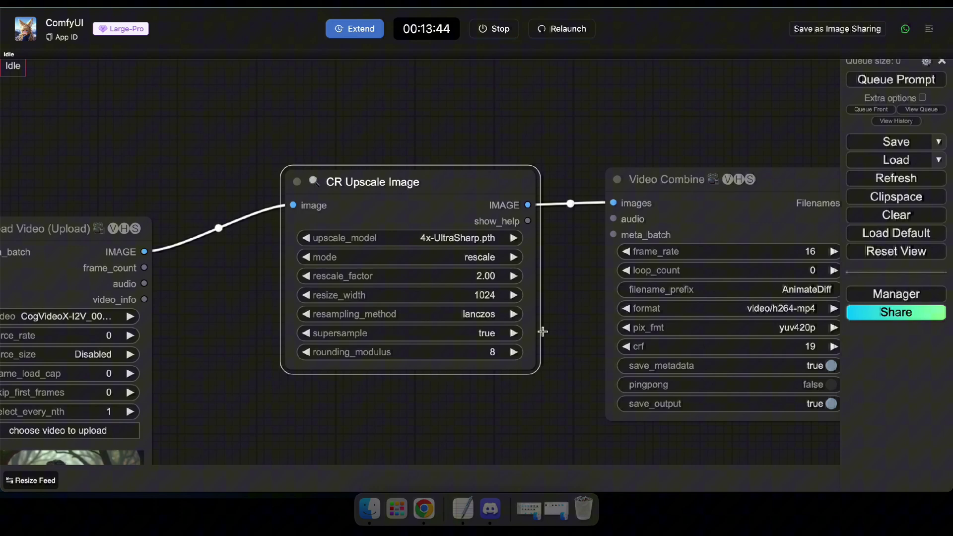
pyautogui.scroll(-3, 543, 330)
pyautogui.hscroll(-5, 574, 401)
pyautogui.scroll(-4, 388, 358)
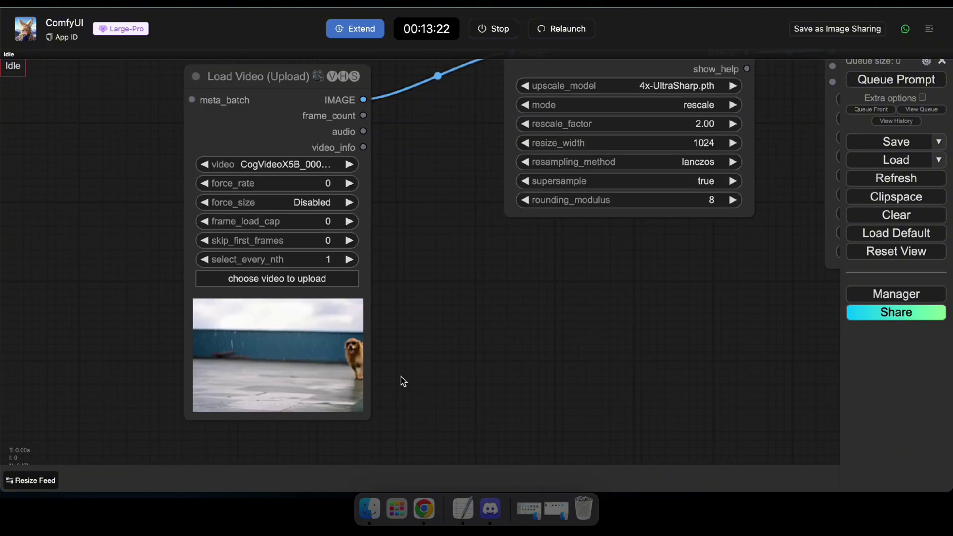
pyautogui.scroll(2, 402, 383)
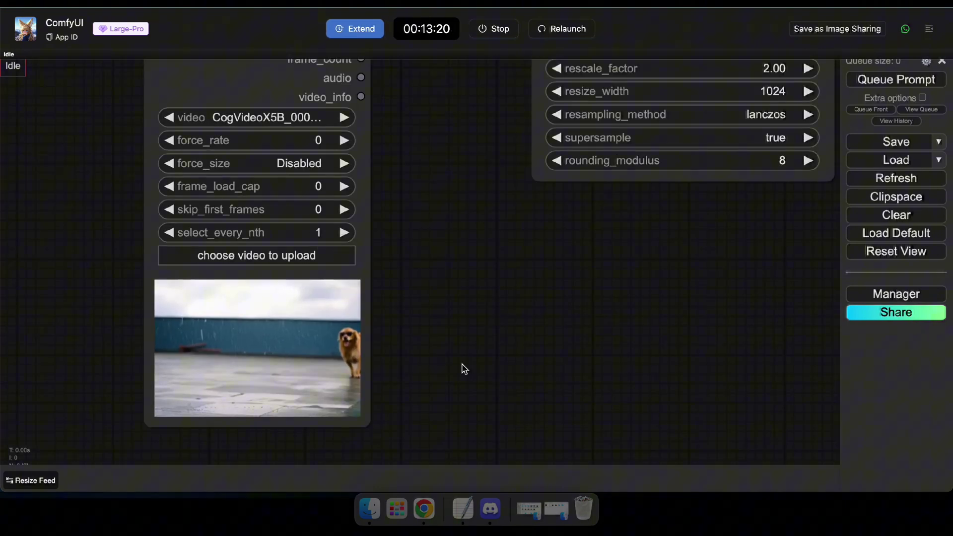
pyautogui.scroll(-3, 464, 368)
pyautogui.hscroll(5, 579, 340)
pyautogui.scroll(-2, 396, 327)
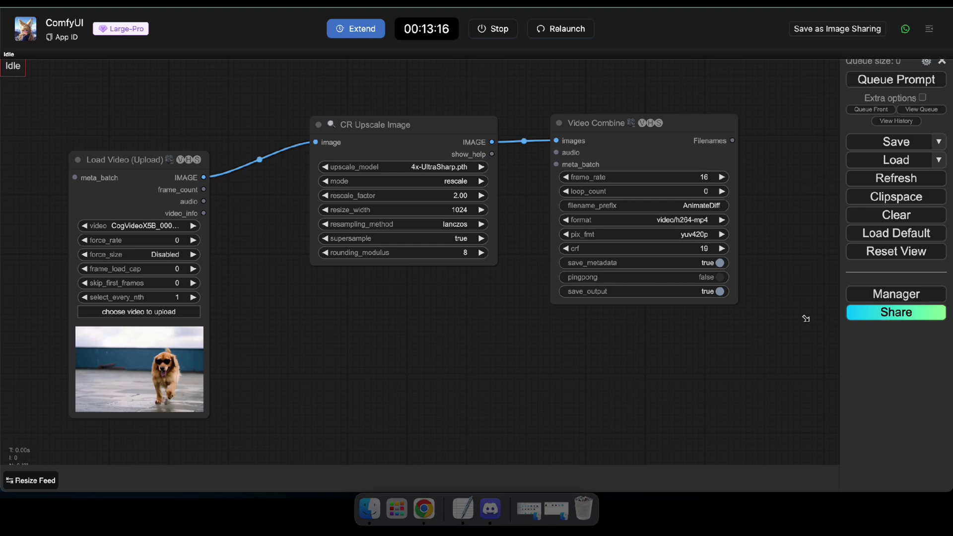
# Run the upscale workflow, check the dog clip preview, and open the storage output list.
pyautogui.click(887, 80)
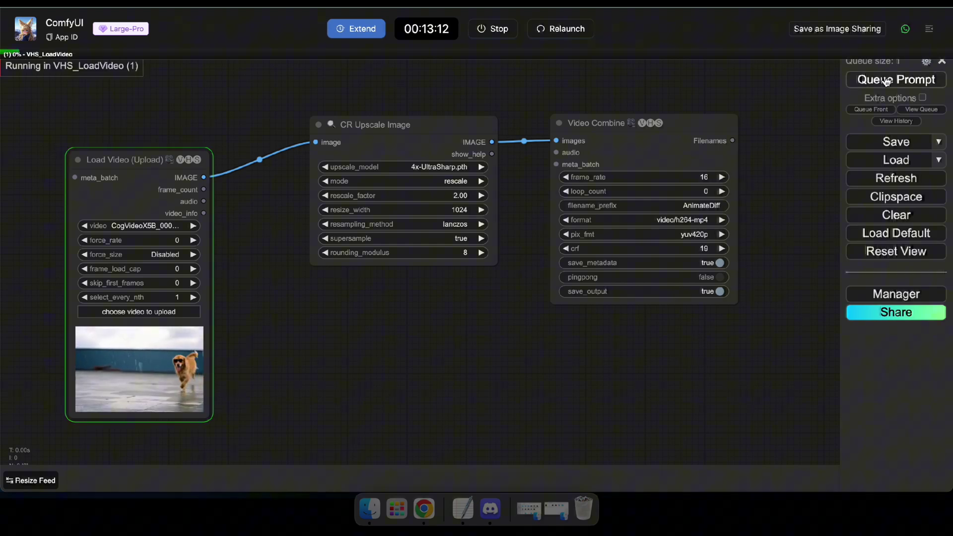
pyautogui.scroll(1, 492, 318)
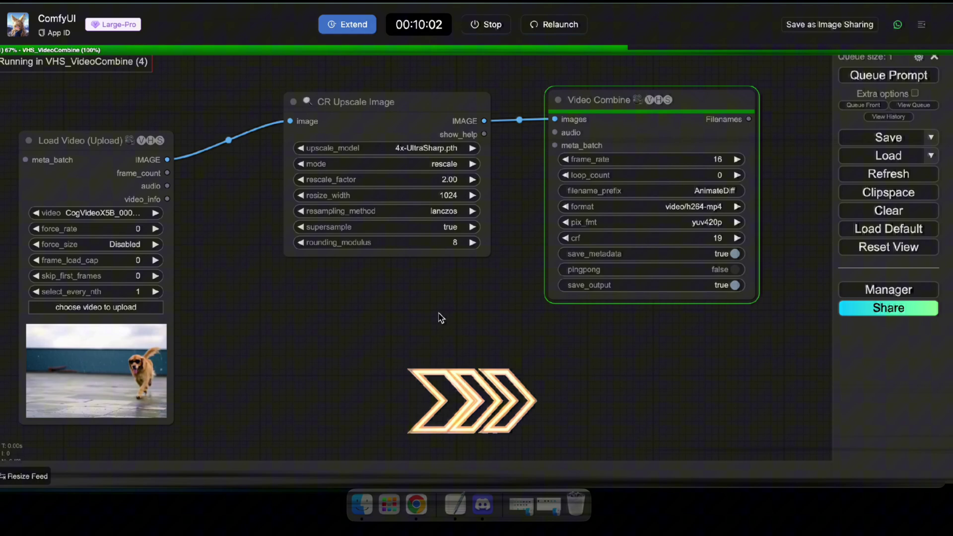
pyautogui.scroll(6, 631, 362)
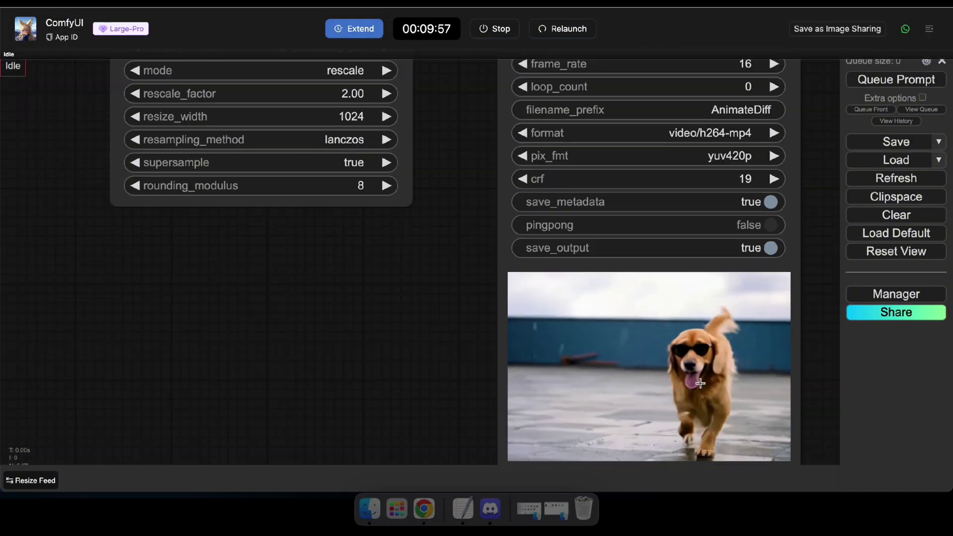
pyautogui.scroll(-3, 701, 382)
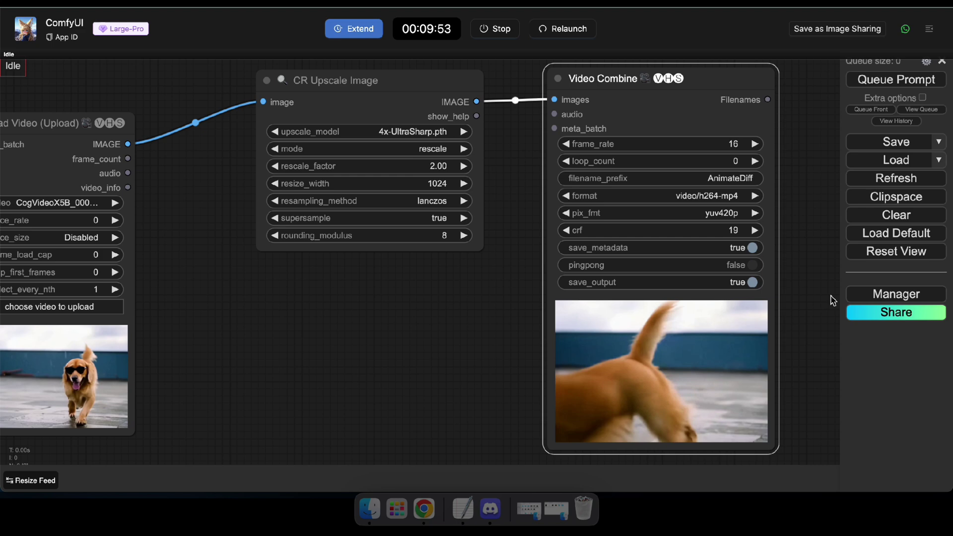
pyautogui.click(929, 30)
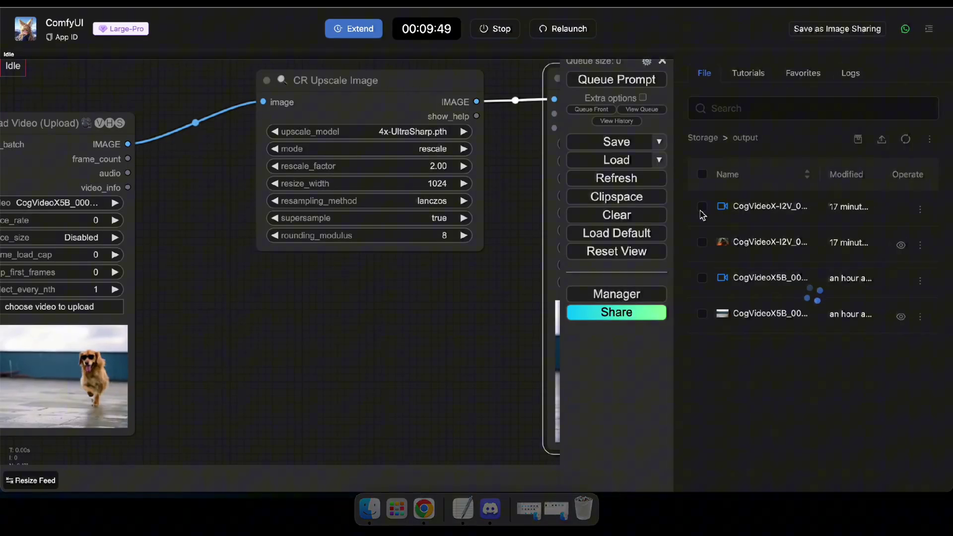
# Pan the canvas across the upscaled Video Combine preview over to the CogVideo Sampler.
pyautogui.moveTo(492, 279); pyautogui.dragTo(370, 263)
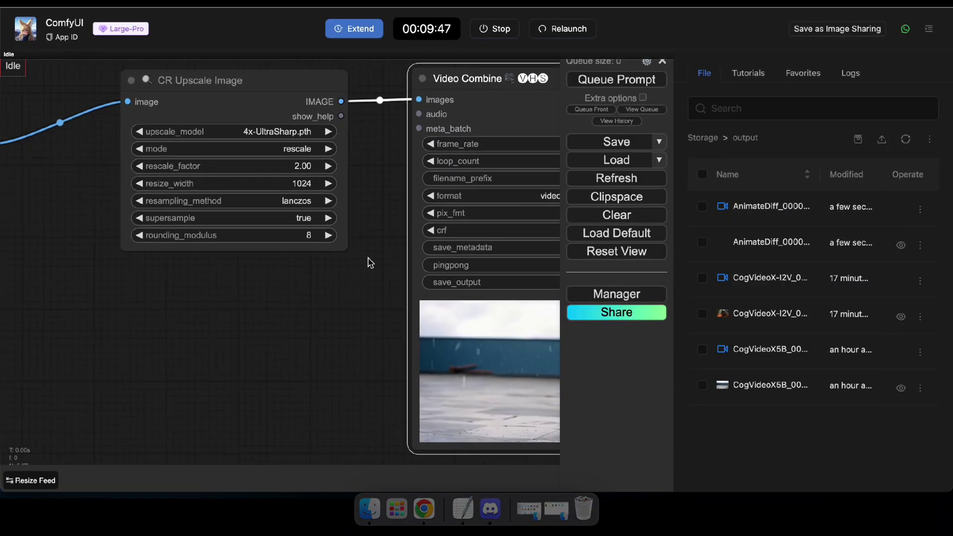
pyautogui.moveTo(557, 198); pyautogui.dragTo(445, 213)
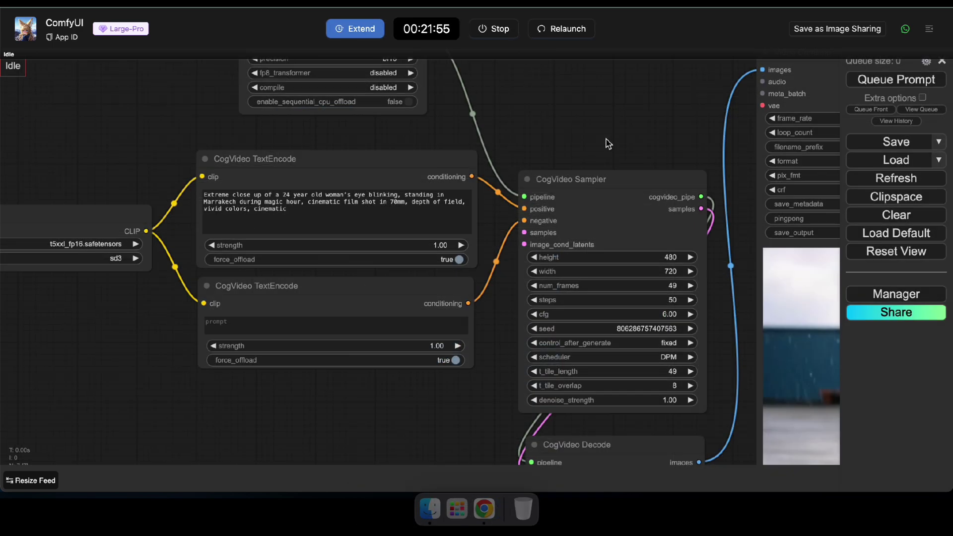
pyautogui.moveTo(646, 224); pyautogui.dragTo(357, 205)
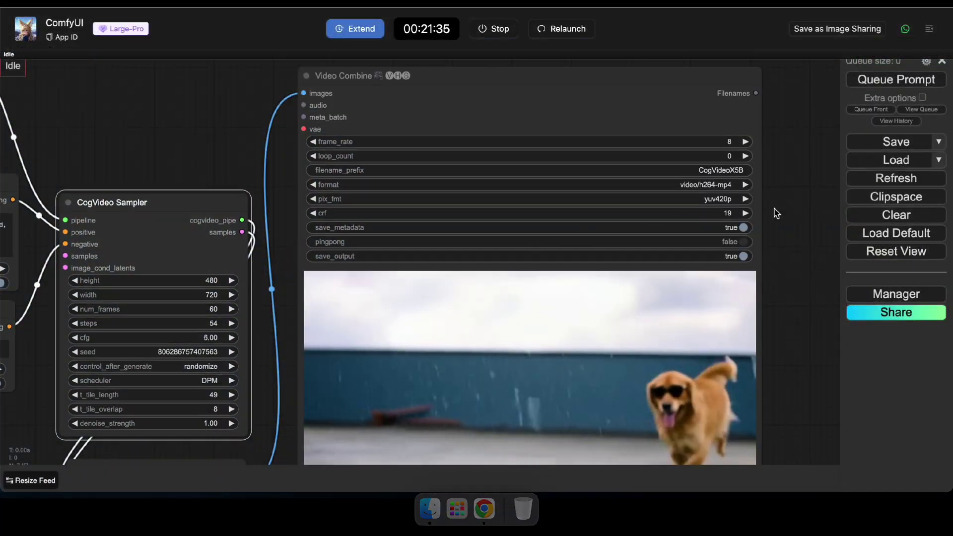
# Raise Video Combine's frame_rate to 14 with four increments.
pyautogui.moveTo(777, 214); pyautogui.dragTo(713, 245)
pyautogui.click(681, 177)
pyautogui.click(681, 177)
pyautogui.click(681, 176)
pyautogui.click(681, 177)
pyautogui.click(681, 177)
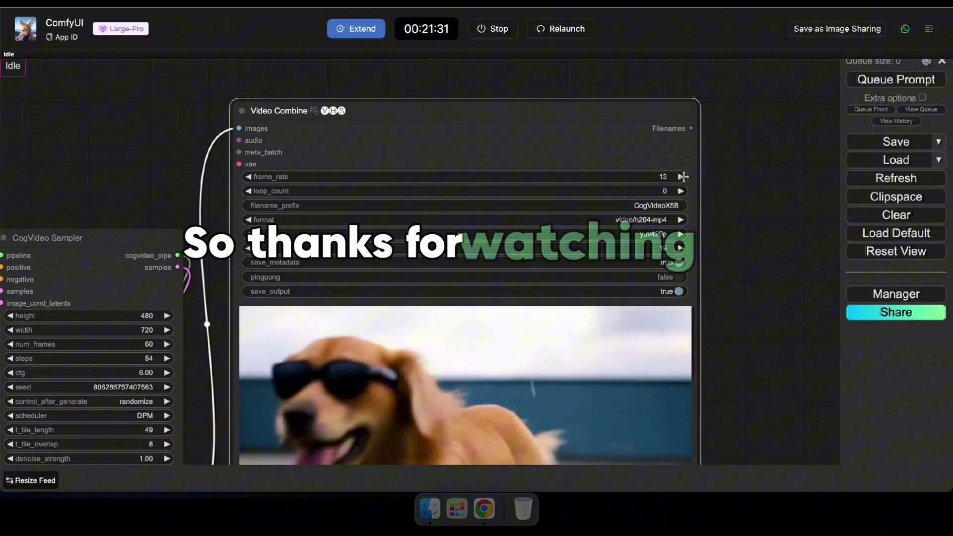
pyautogui.click(681, 177)
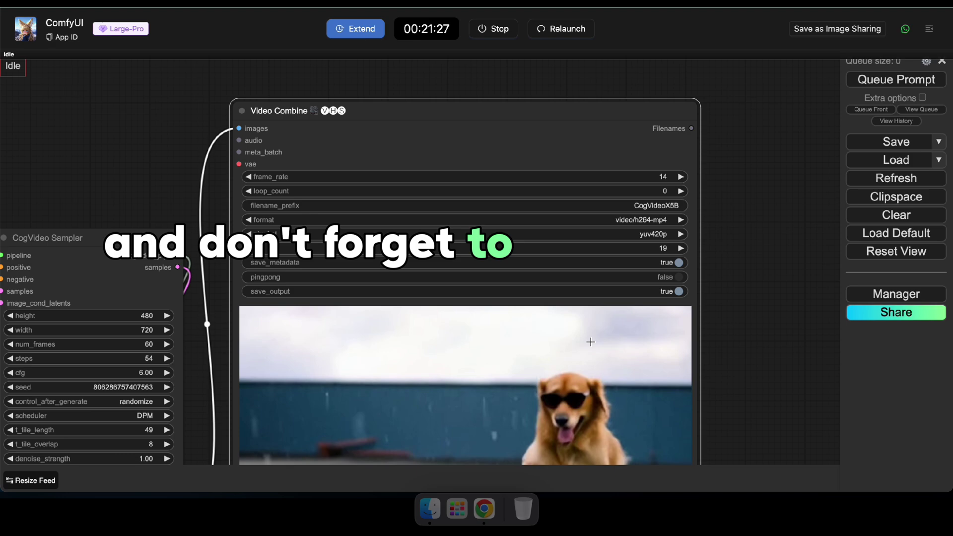
pyautogui.moveTo(590, 341); pyautogui.dragTo(602, 194)
pyautogui.scroll(-4, 750, 248)
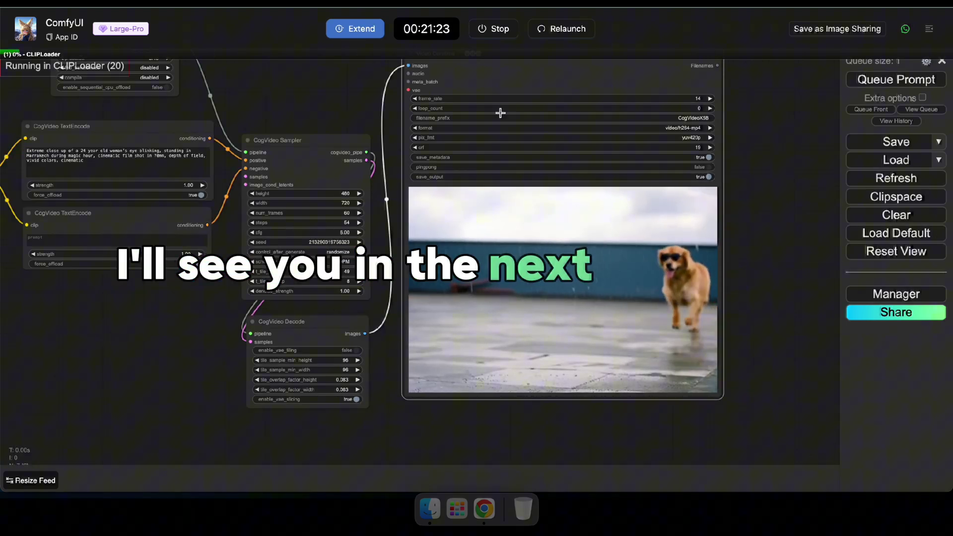